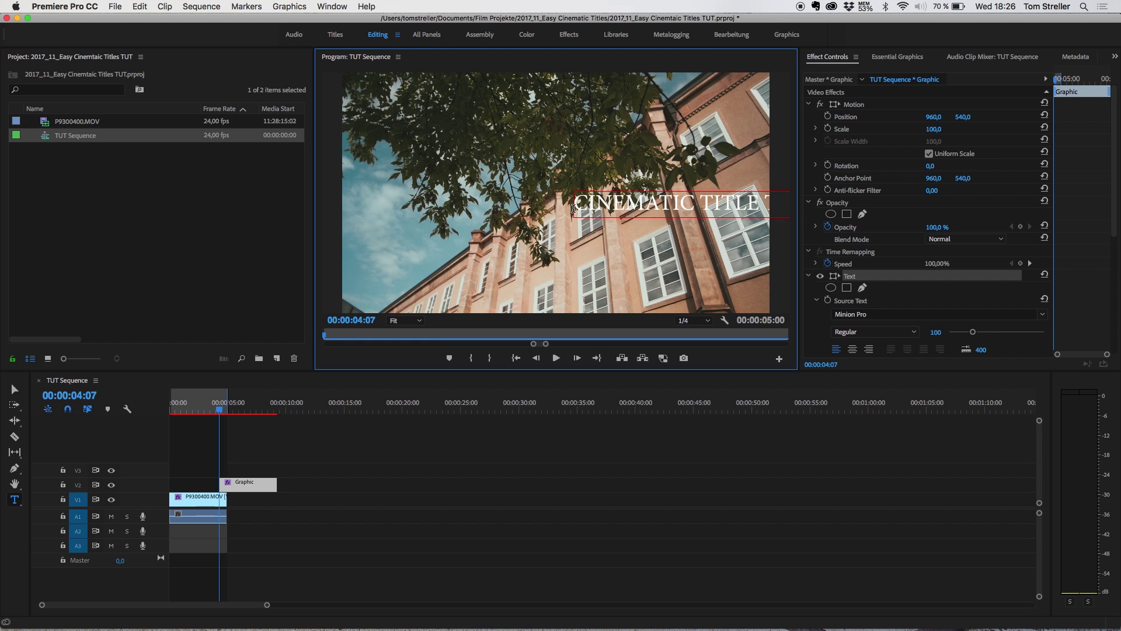
# - Centre-align the entire CINEMATIC TITLE TUTORIAL text in the title graphic
pyautogui.click(658, 205)
pyautogui.press('super+a')
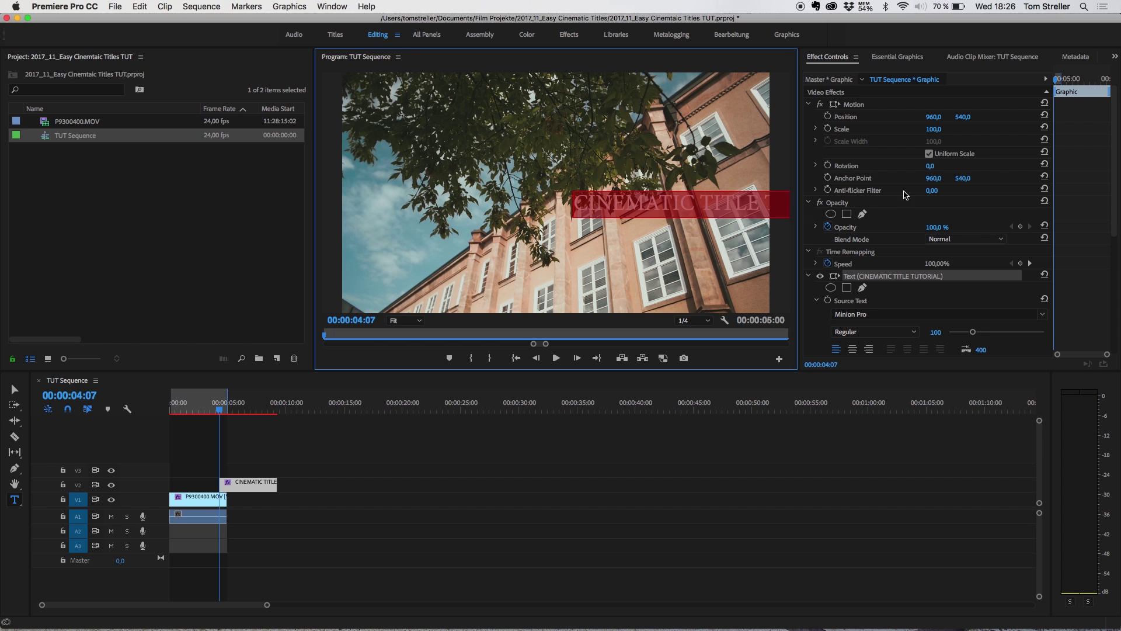
pyautogui.moveTo(1114, 216); pyautogui.dragTo(1116, 238)
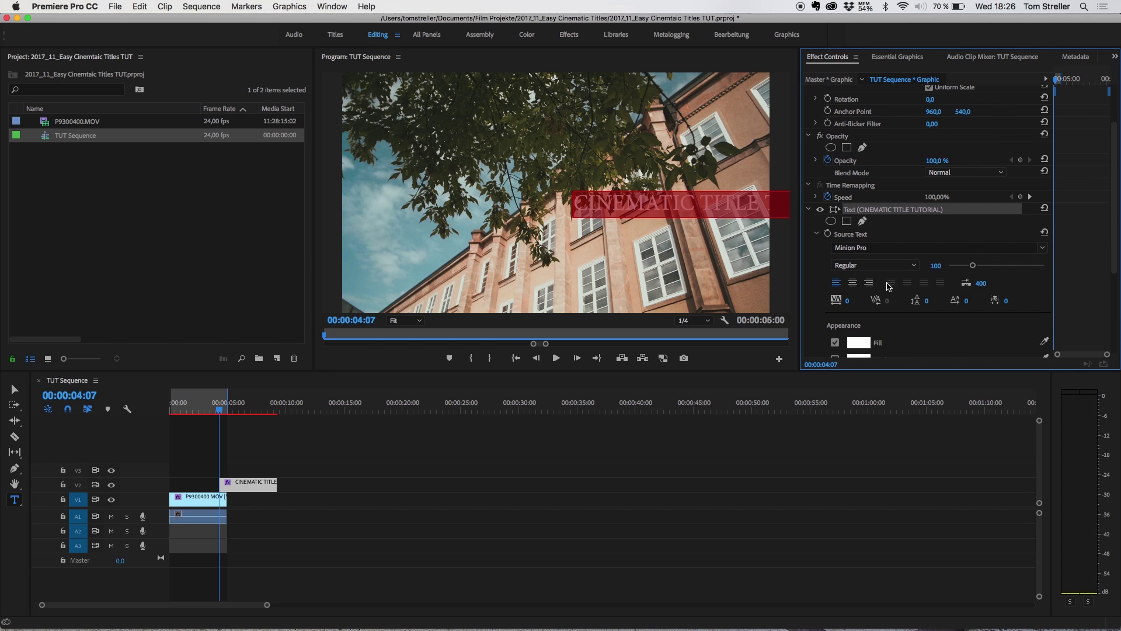
pyautogui.click(853, 283)
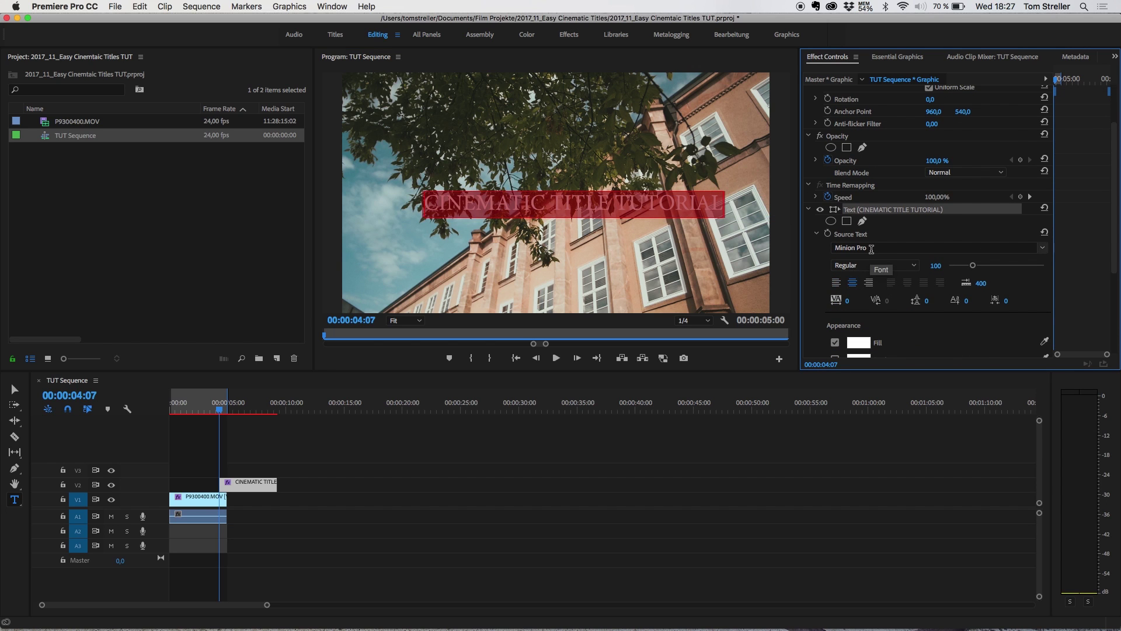
# - Change the title text's font to Gill Sans in the SemiBold style
pyautogui.scroll(10, 871, 250)
pyautogui.scroll(4, 871, 250)
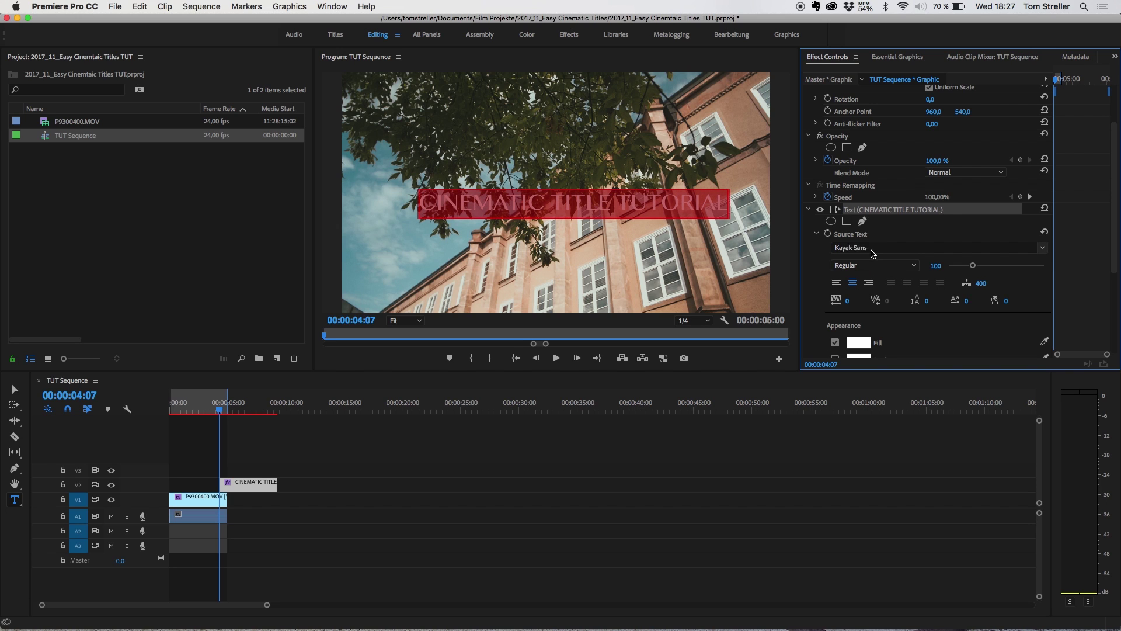
pyautogui.scroll(10, 871, 250)
pyautogui.scroll(8, 871, 252)
pyautogui.scroll(1, 872, 251)
pyautogui.click(845, 266)
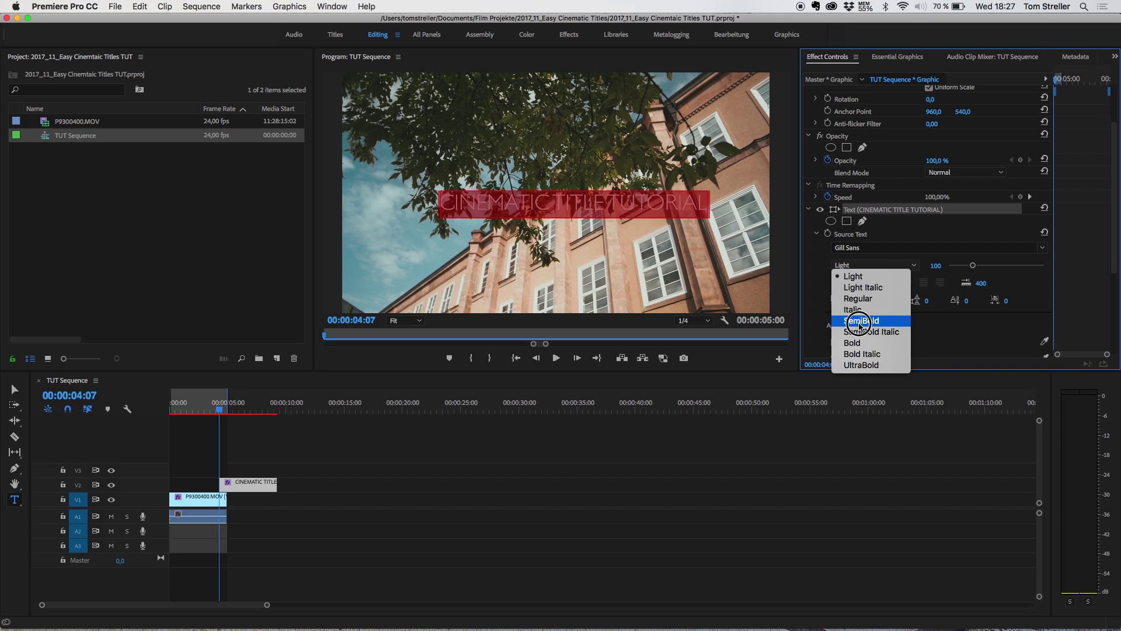
pyautogui.click(860, 322)
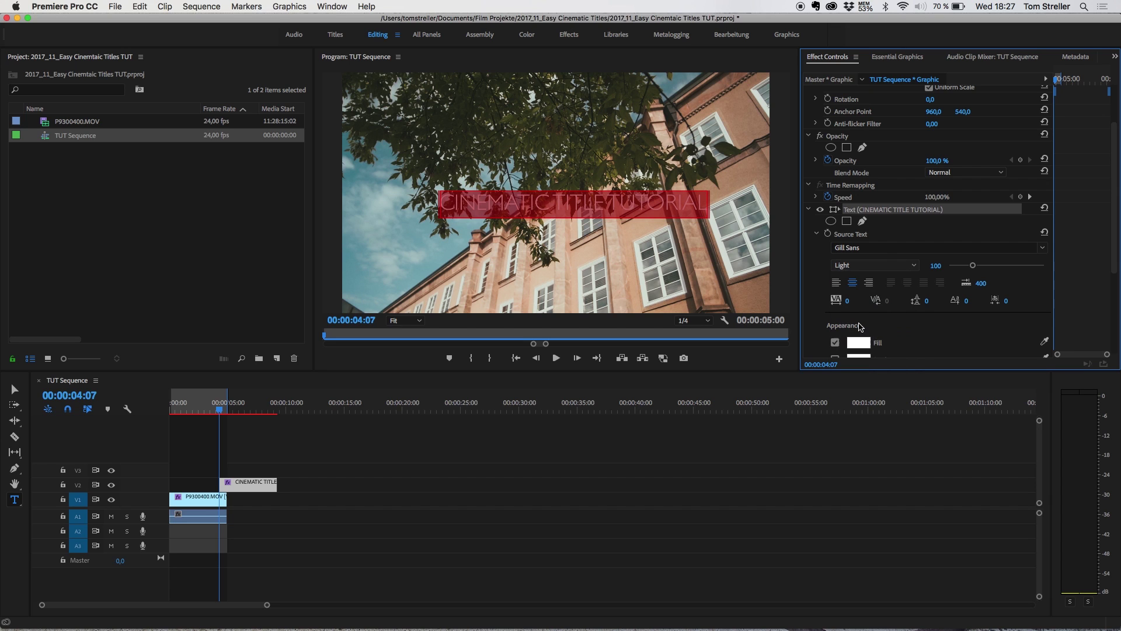
# - Set the title text's font size to 50 and its tracking to 100
pyautogui.click(933, 265)
pyautogui.write('50')
pyautogui.press('Return')
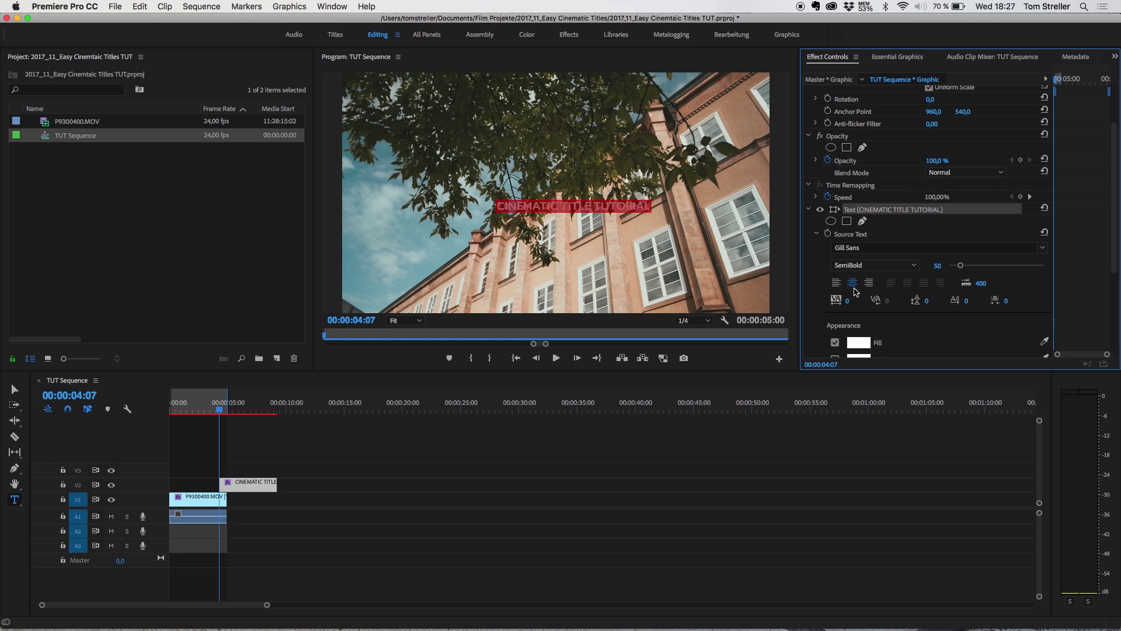
pyautogui.click(856, 299)
pyautogui.write('100')
pyautogui.press('Return')
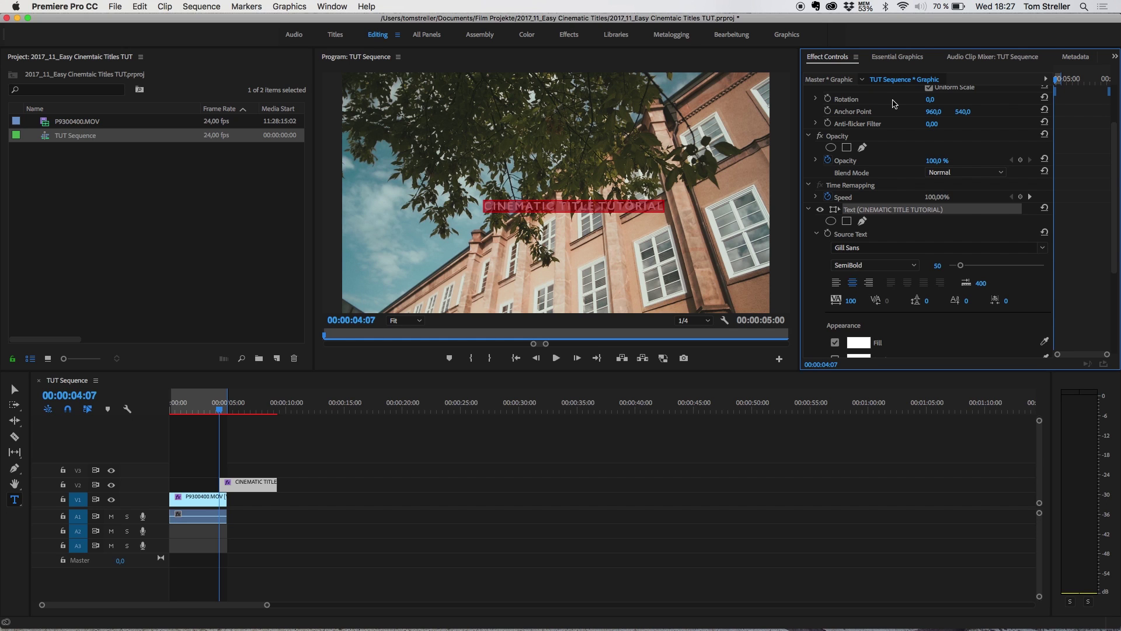
# - Centre the title horizontally and vertically in the video frame using the Essential Graphics alignment options
pyautogui.click(898, 58)
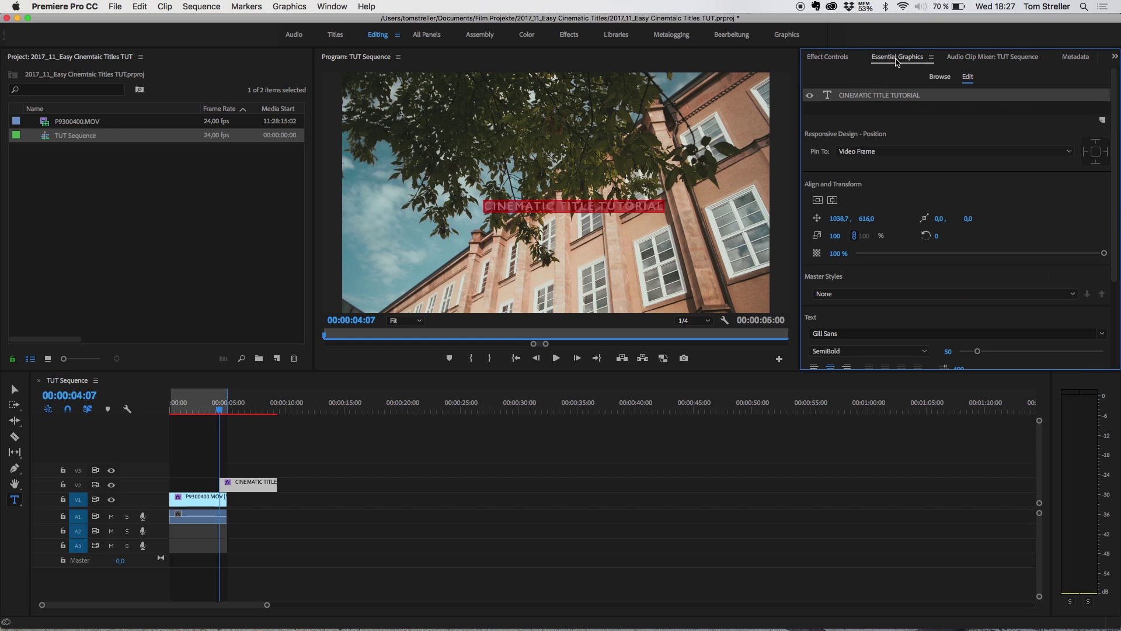
pyautogui.click(838, 202)
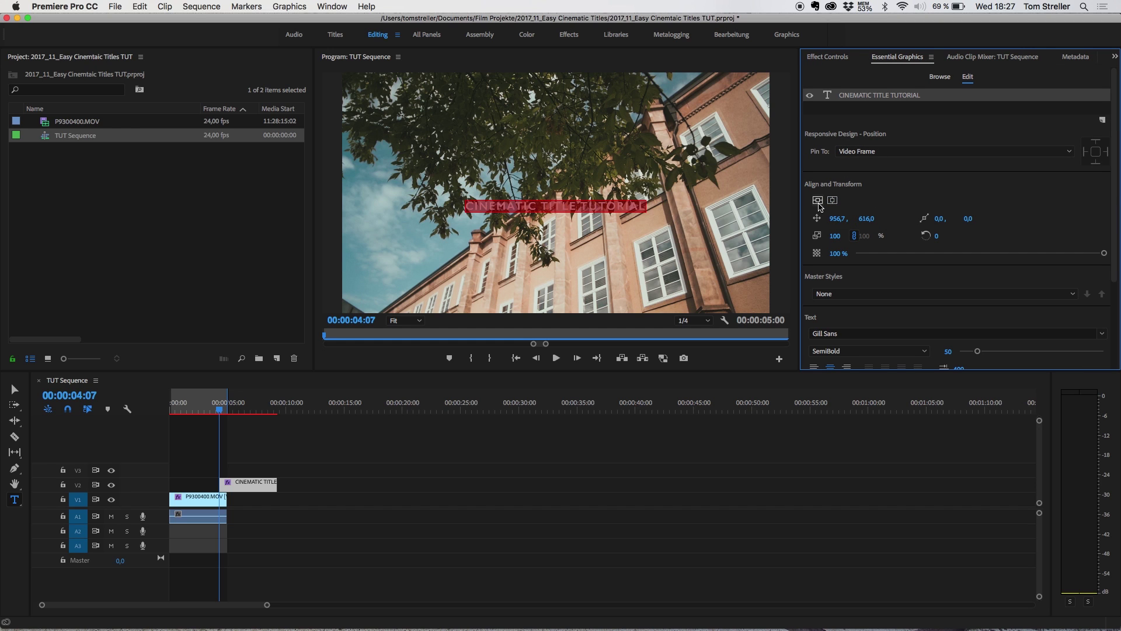
pyautogui.click(818, 201)
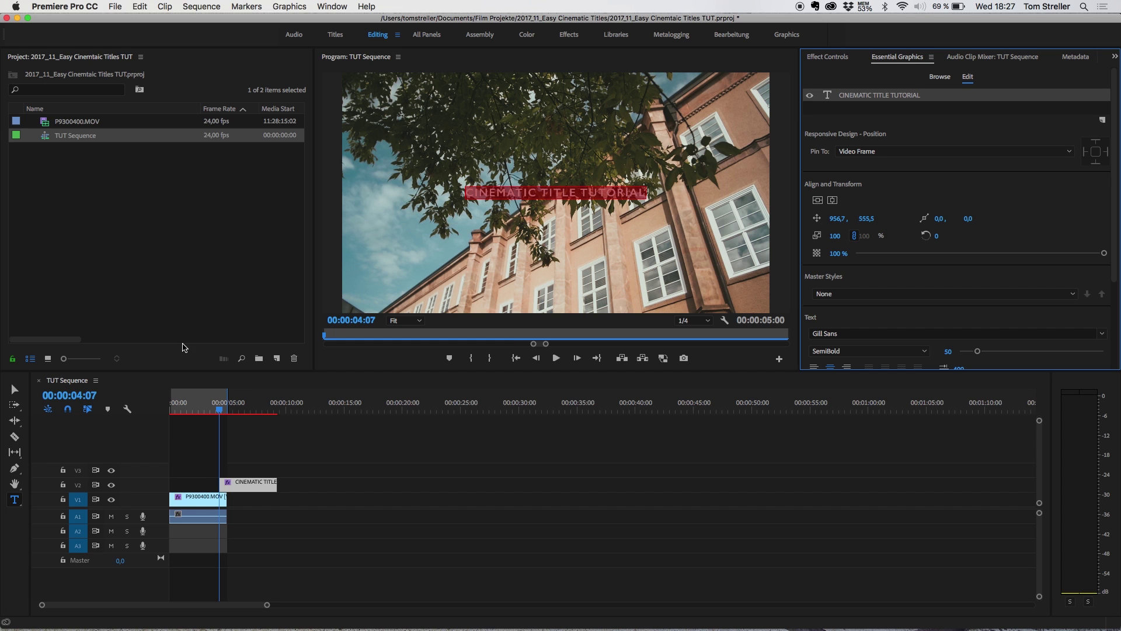
# - Move the title clip on V2 to the sequence start, directly above P9300400.MOV, and play the sequence
pyautogui.moveTo(246, 484); pyautogui.dragTo(195, 484)
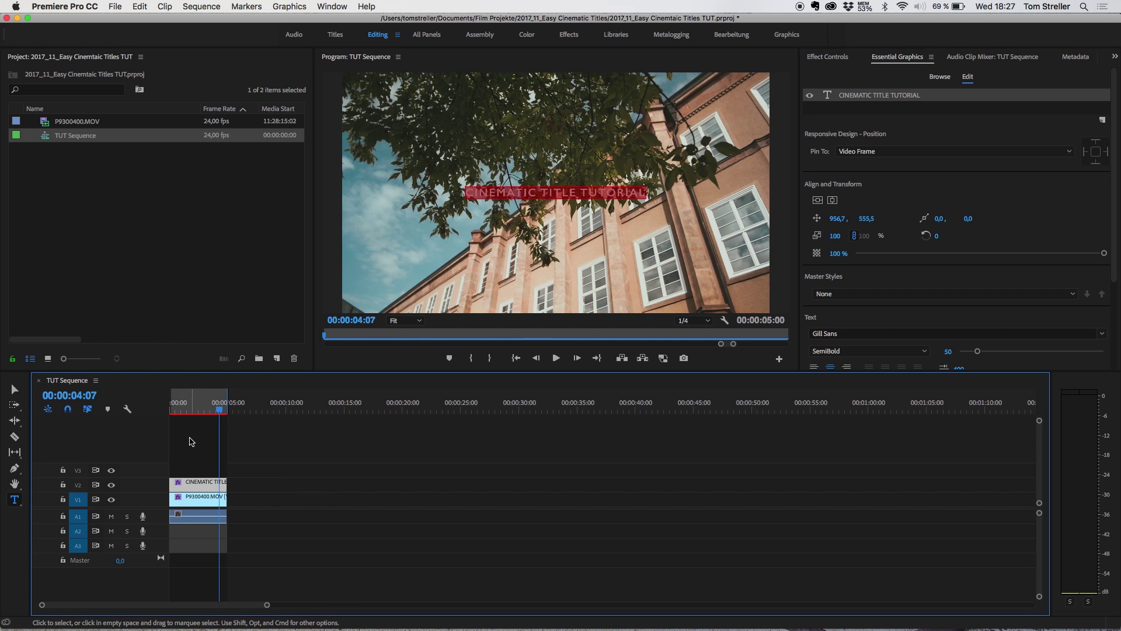
pyautogui.press('Home')
pyautogui.press('space')
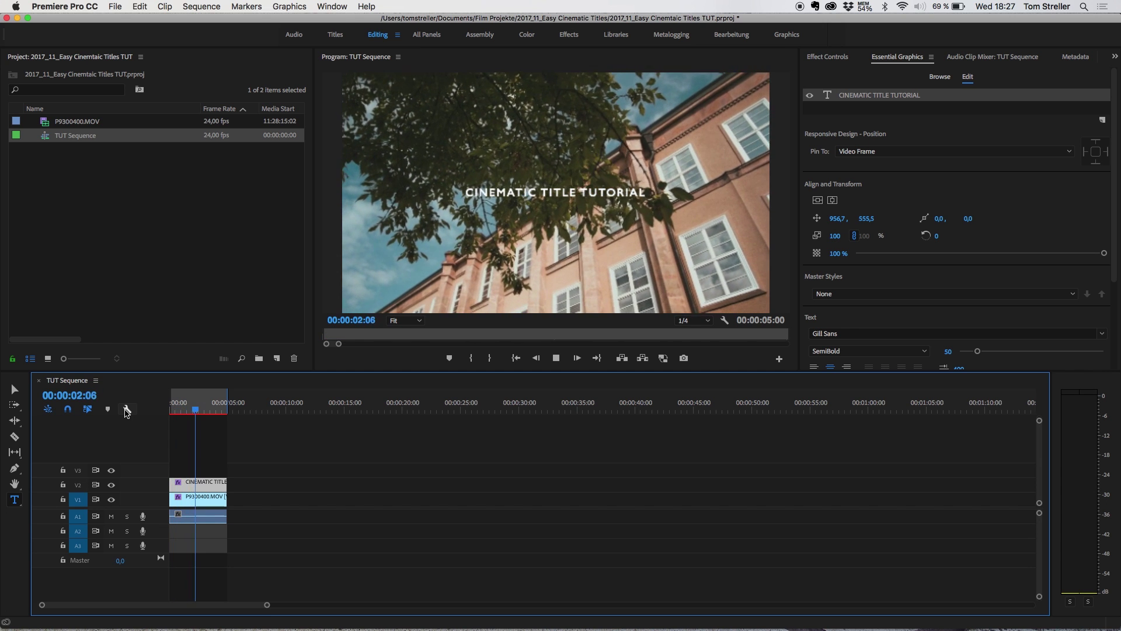
pyautogui.press('space')
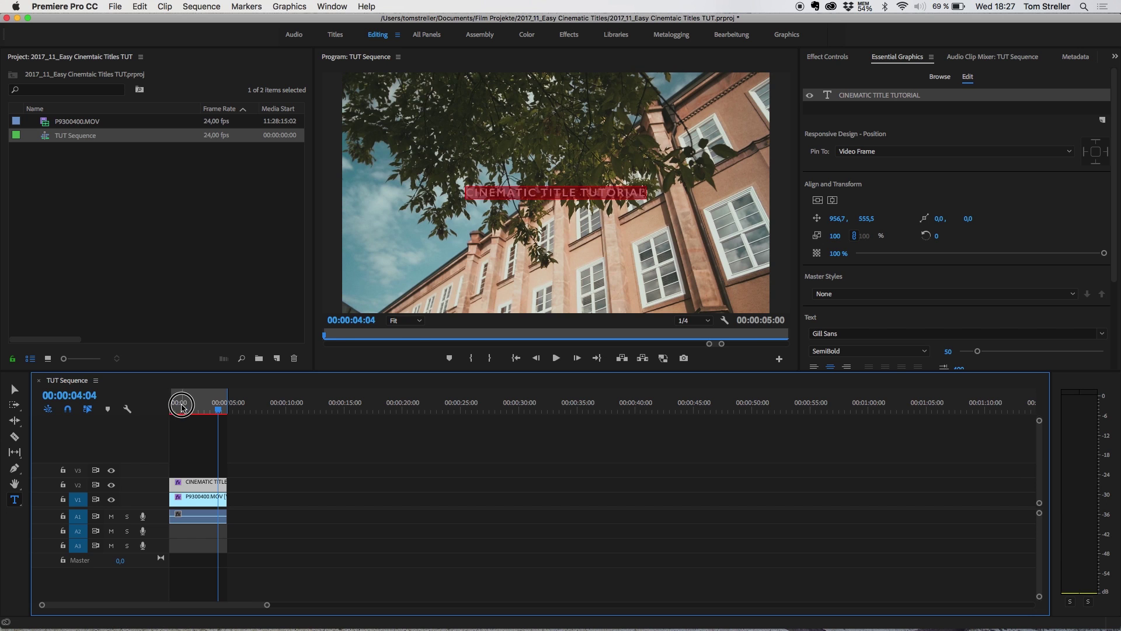
# - Create a title fade-in with Opacity keyframes of 0 % at 00:00:00:00 and 100 % at 00:00:01:16
pyautogui.press('Home')
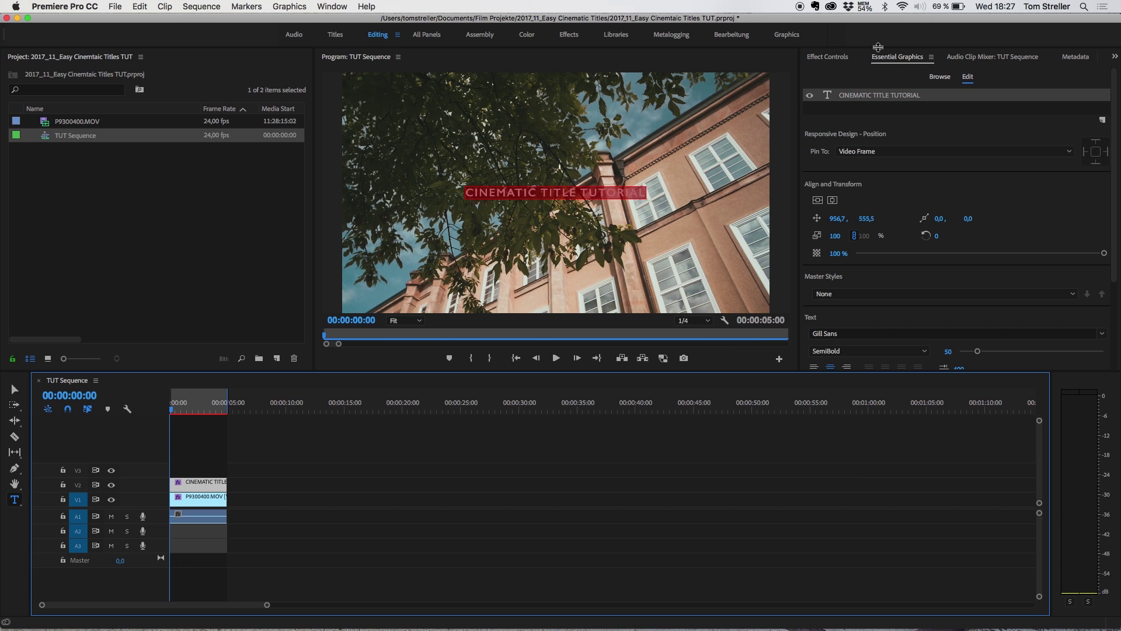
pyautogui.click(827, 57)
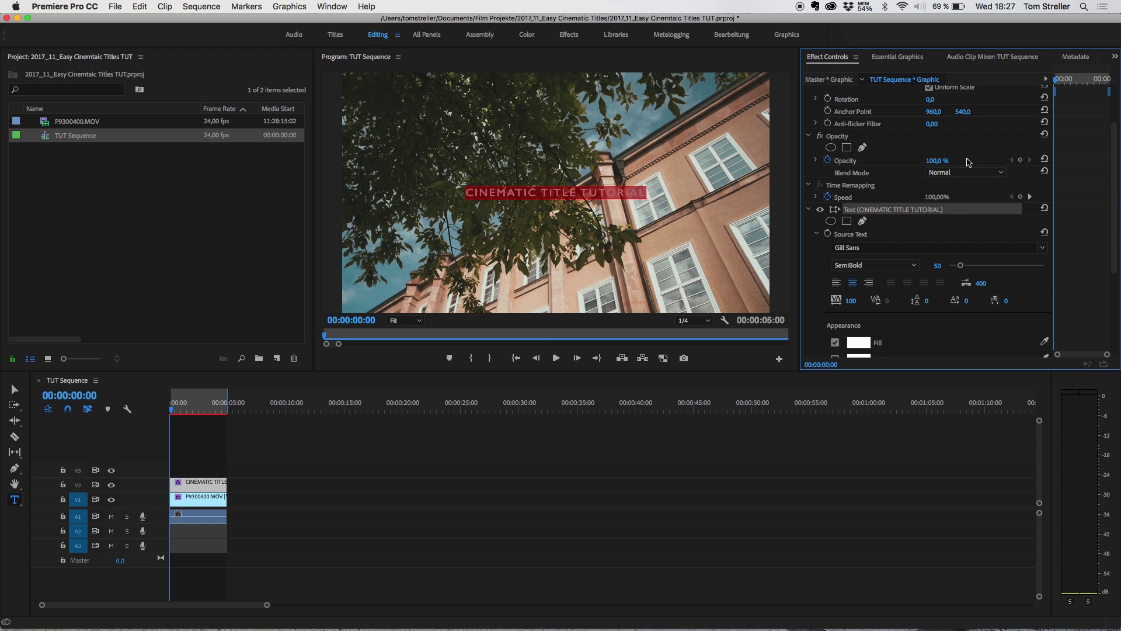
pyautogui.press('space')
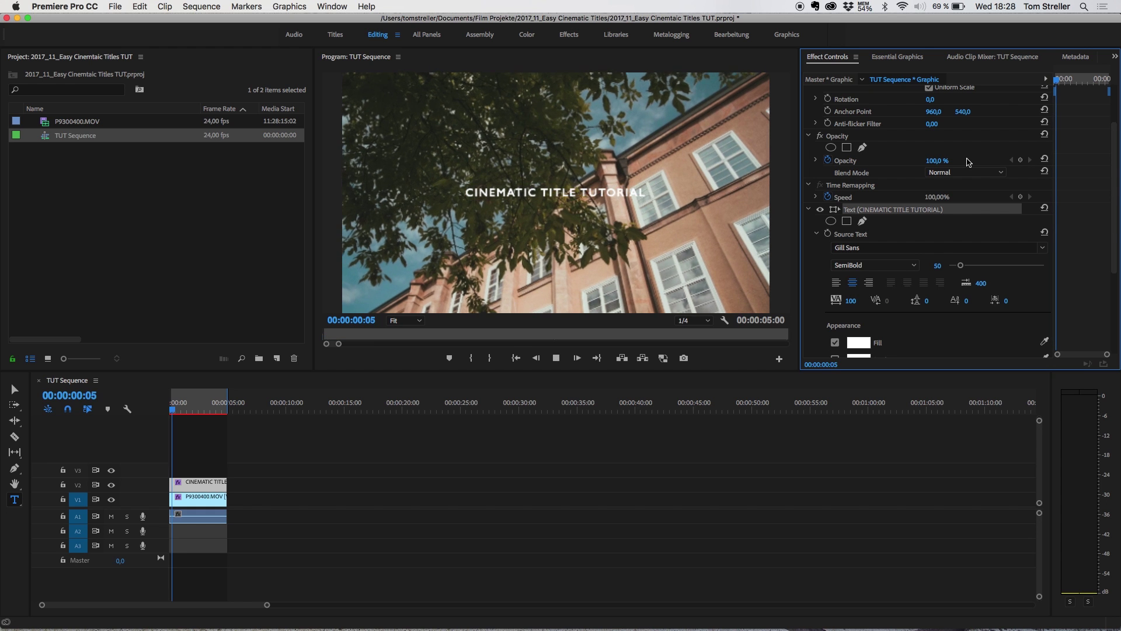
pyautogui.press('space')
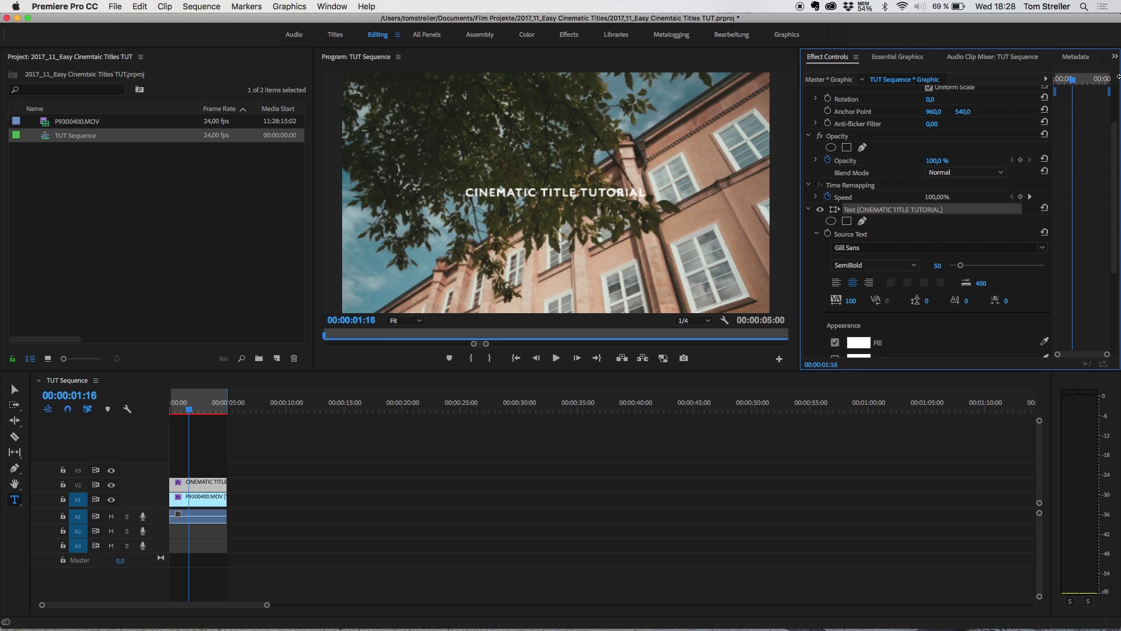
pyautogui.click(1019, 161)
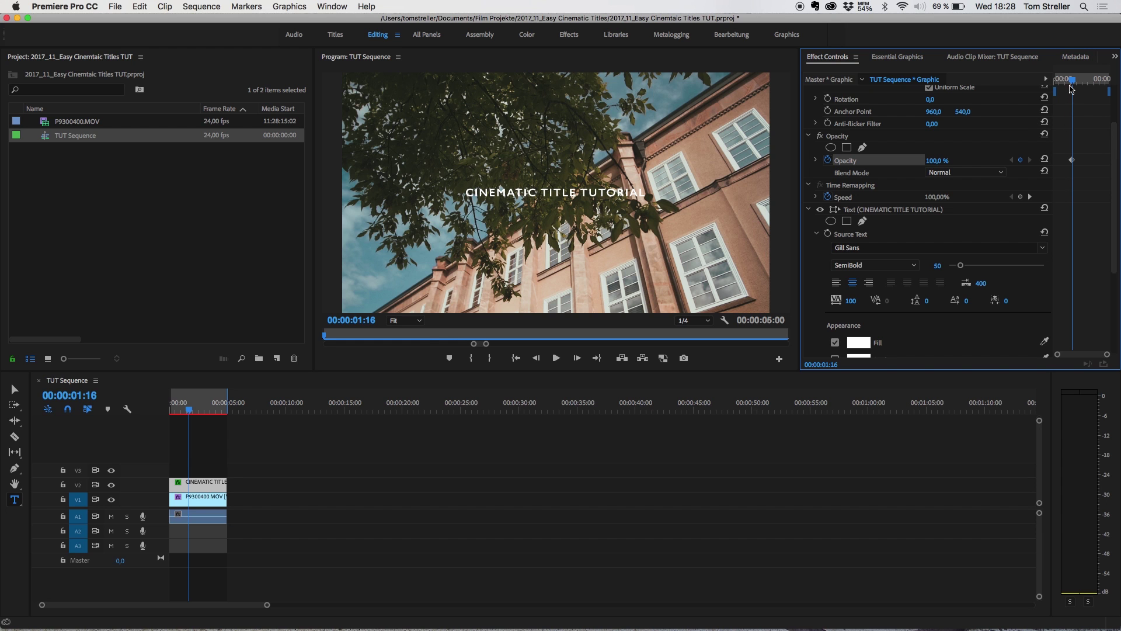
pyautogui.moveTo(1071, 80); pyautogui.dragTo(1055, 80)
pyautogui.moveTo(944, 162); pyautogui.dragTo(940, 162)
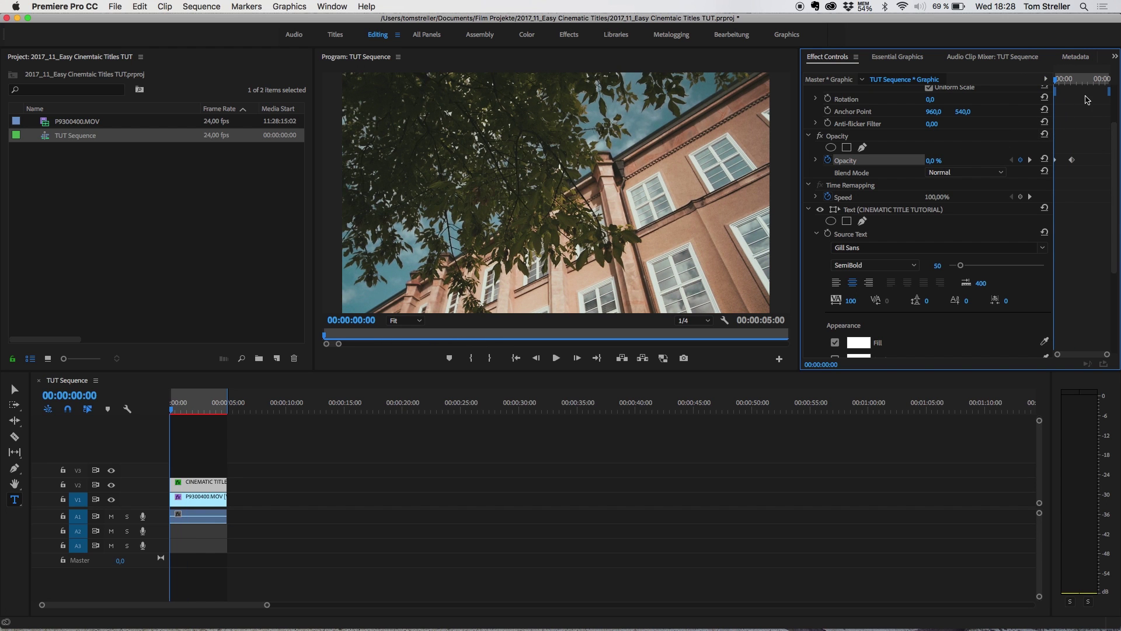
# - Create a title fade-out with Opacity keyframes of 100 % at 00:00:04:07 and 0 % at 00:00:05:00
pyautogui.moveTo(1095, 80); pyautogui.dragTo(1103, 80)
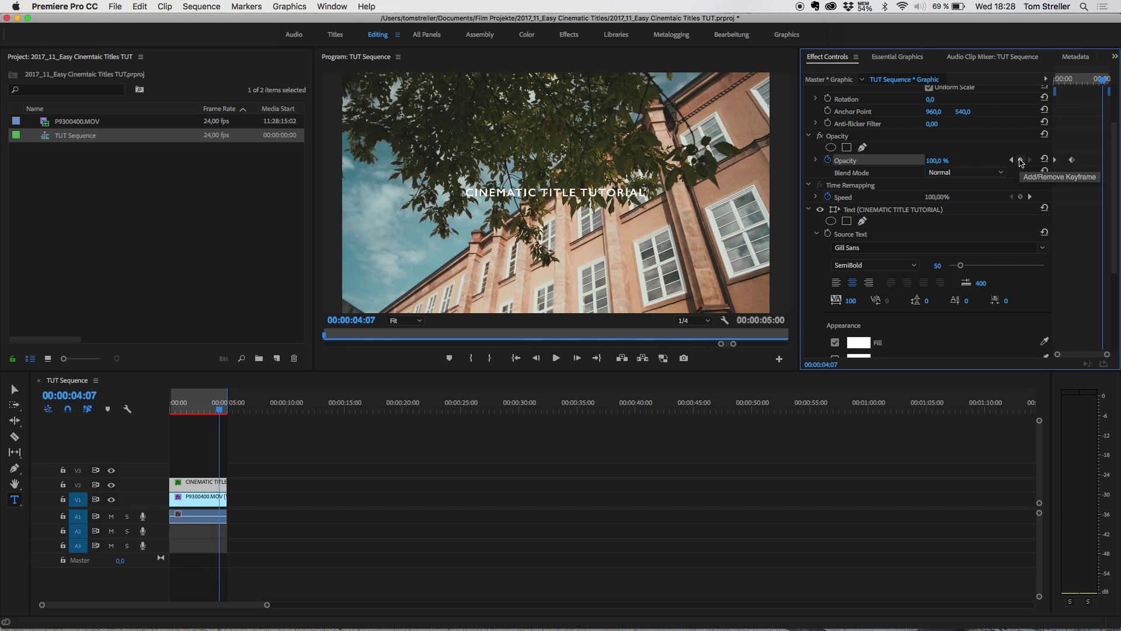
pyautogui.click(1020, 160)
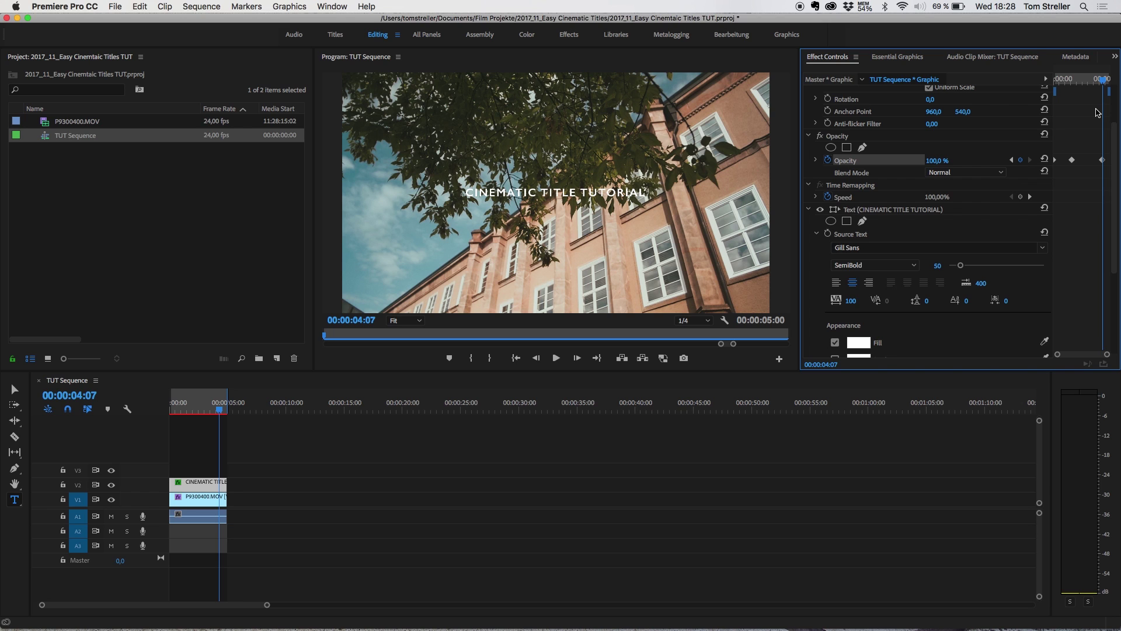
pyautogui.click(1109, 81)
pyautogui.moveTo(1109, 81); pyautogui.dragTo(1112, 81)
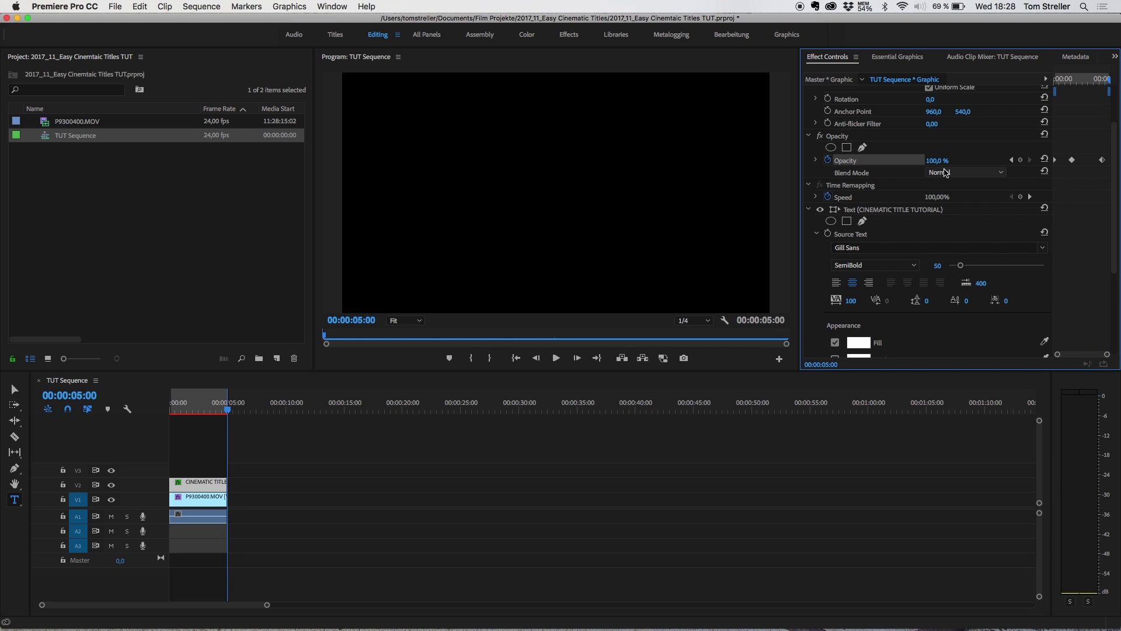
pyautogui.moveTo(940, 161); pyautogui.dragTo(878, 161)
# - Play the sequence from the beginning to check the title's fade-in
pyautogui.click(1057, 79)
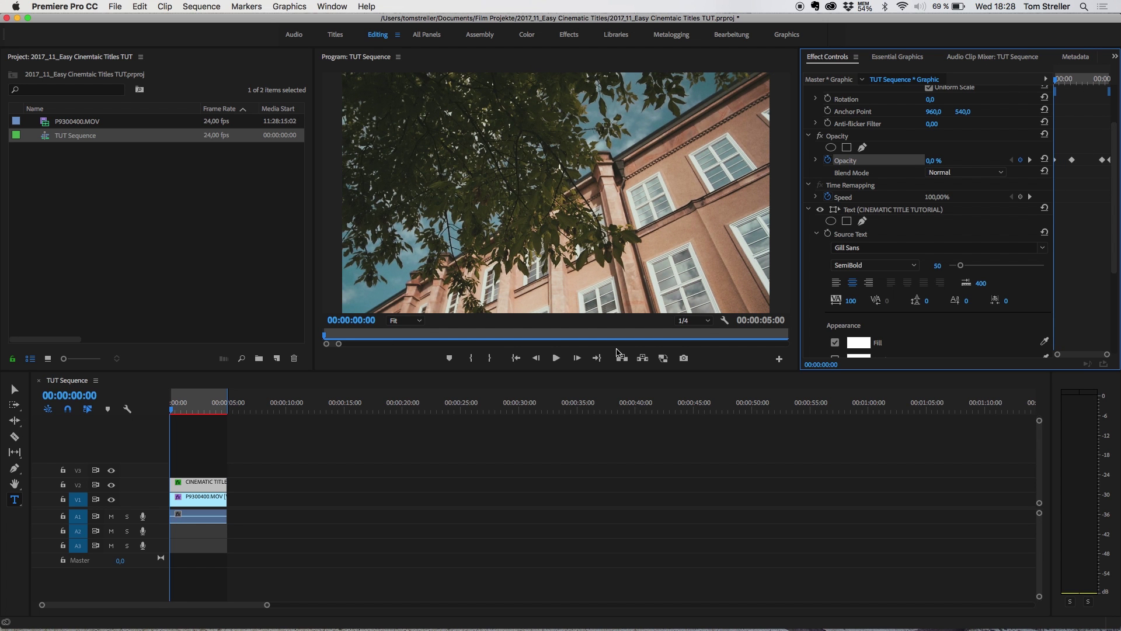
pyautogui.moveTo(176, 403); pyautogui.dragTo(129, 408)
pyautogui.press('space')
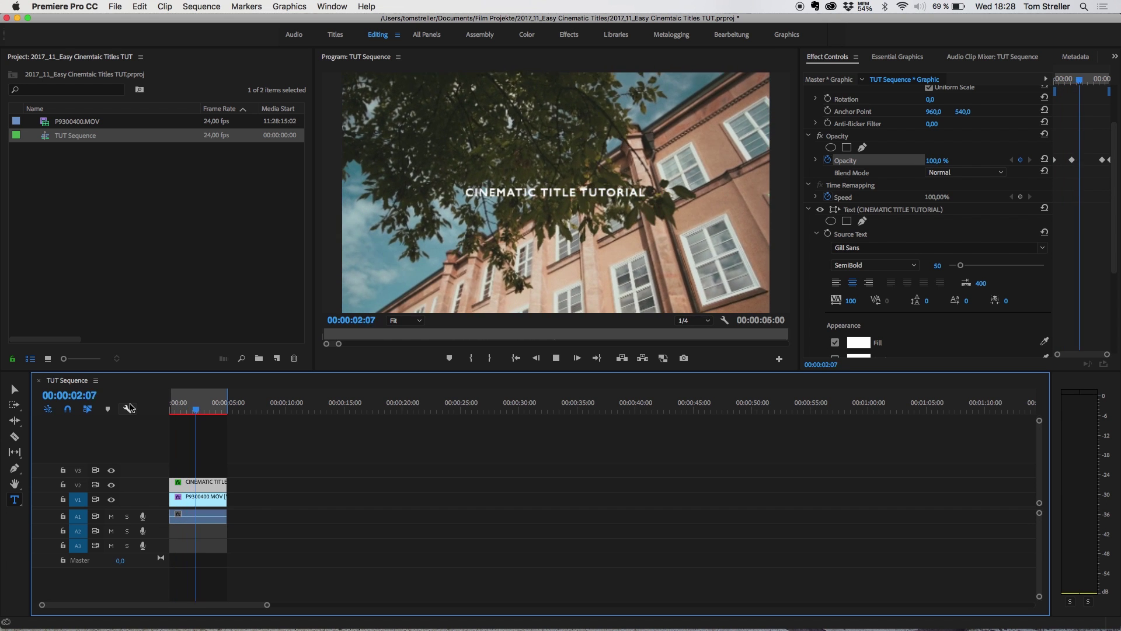
pyautogui.press('space')
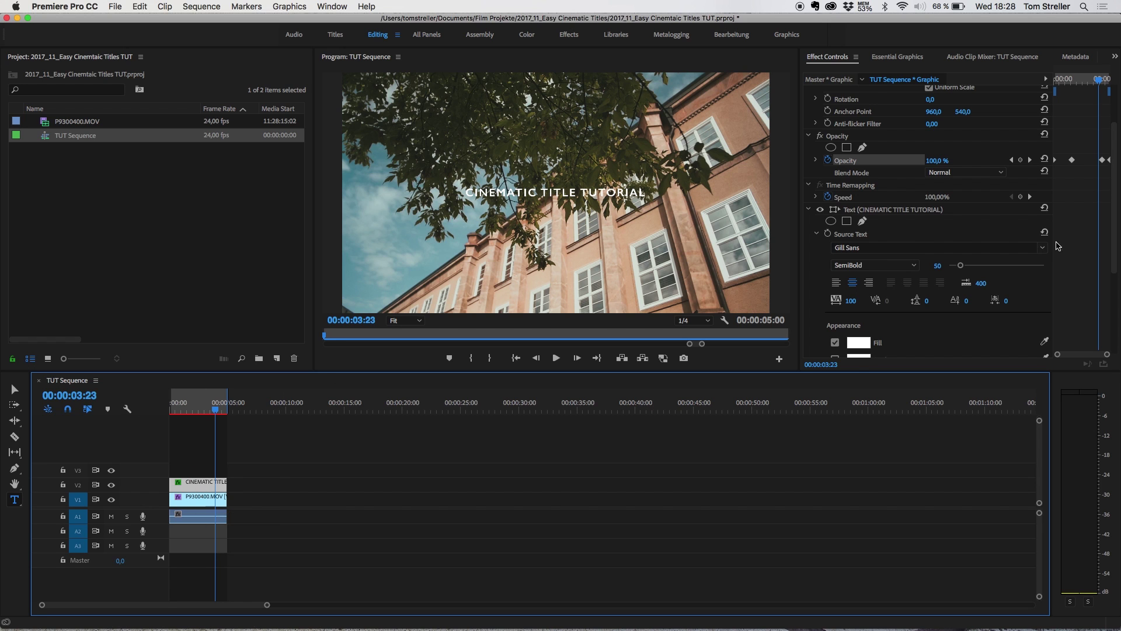
# - Enable Scale keyframing for the title graphic at 00:00:00:00 and set the starting scale to 90
pyautogui.moveTo(1114, 221); pyautogui.dragTo(1117, 173)
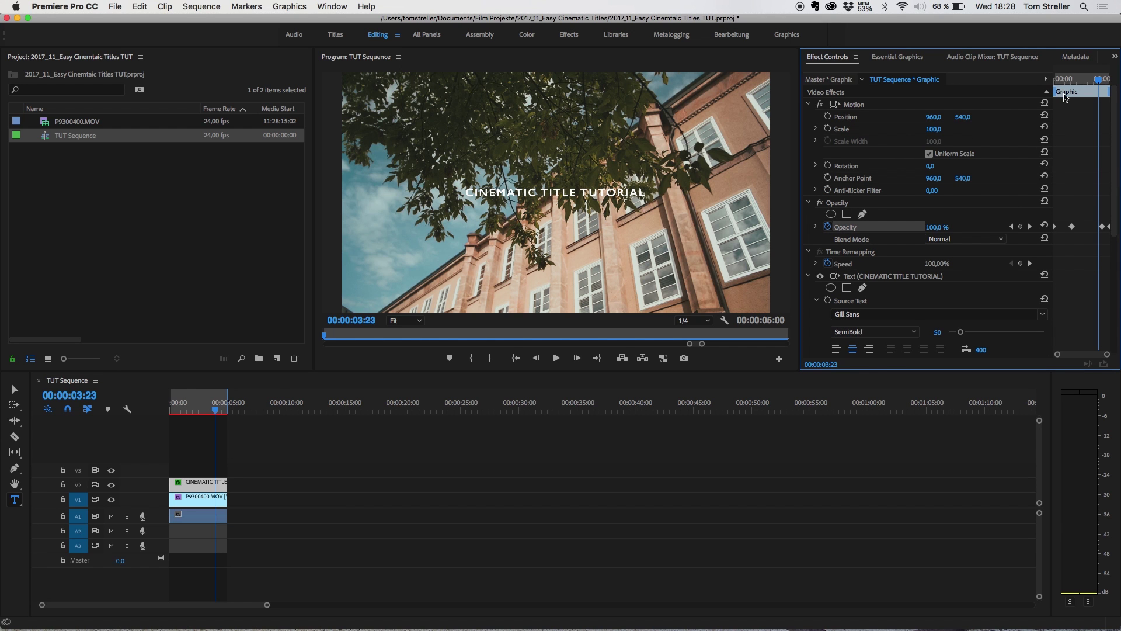
pyautogui.press('Home')
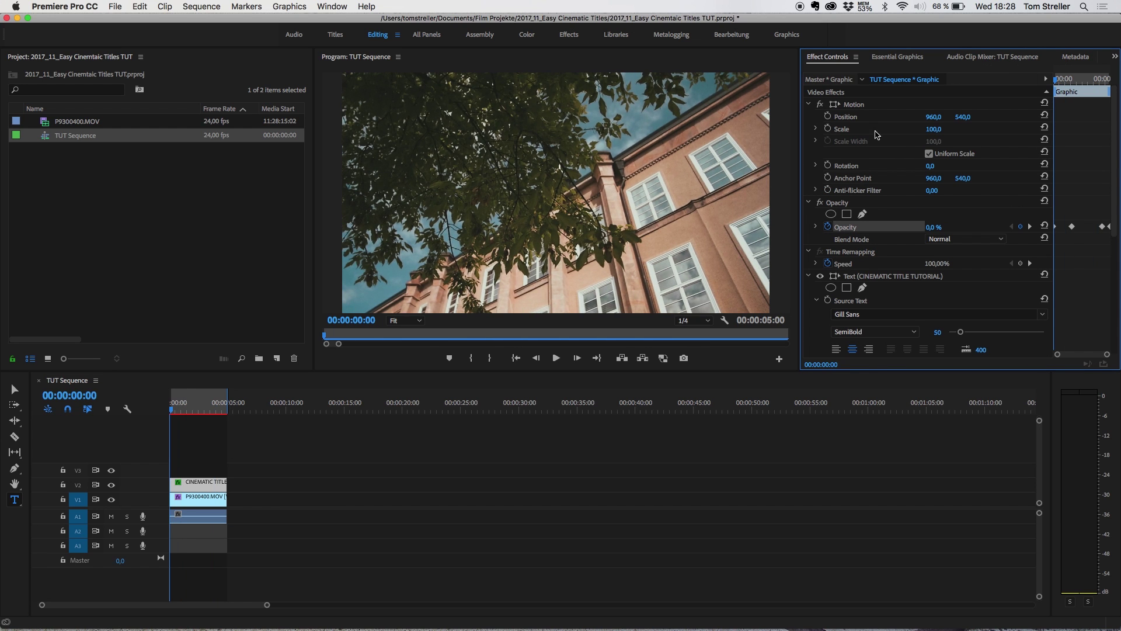
pyautogui.click(828, 129)
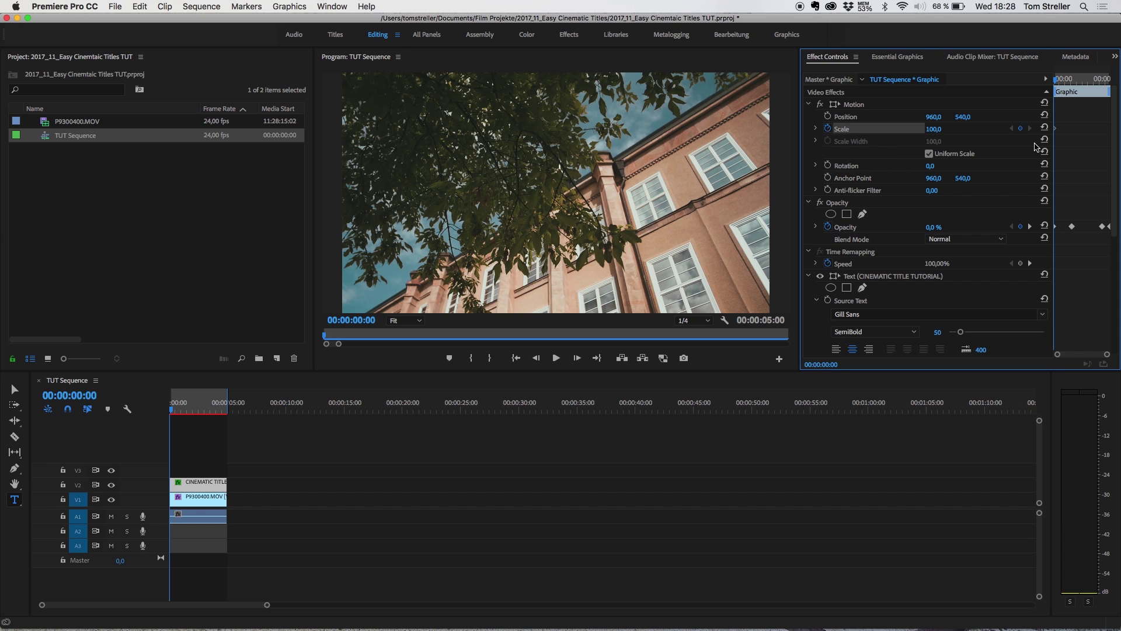
pyautogui.click(940, 128)
pyautogui.write('90')
pyautogui.press('Return')
# - Add a closing Scale keyframe of 100 to the title graphic at 00:00:05:00
pyautogui.moveTo(1098, 80); pyautogui.dragTo(1116, 82)
pyautogui.click(946, 128)
pyautogui.write('1')
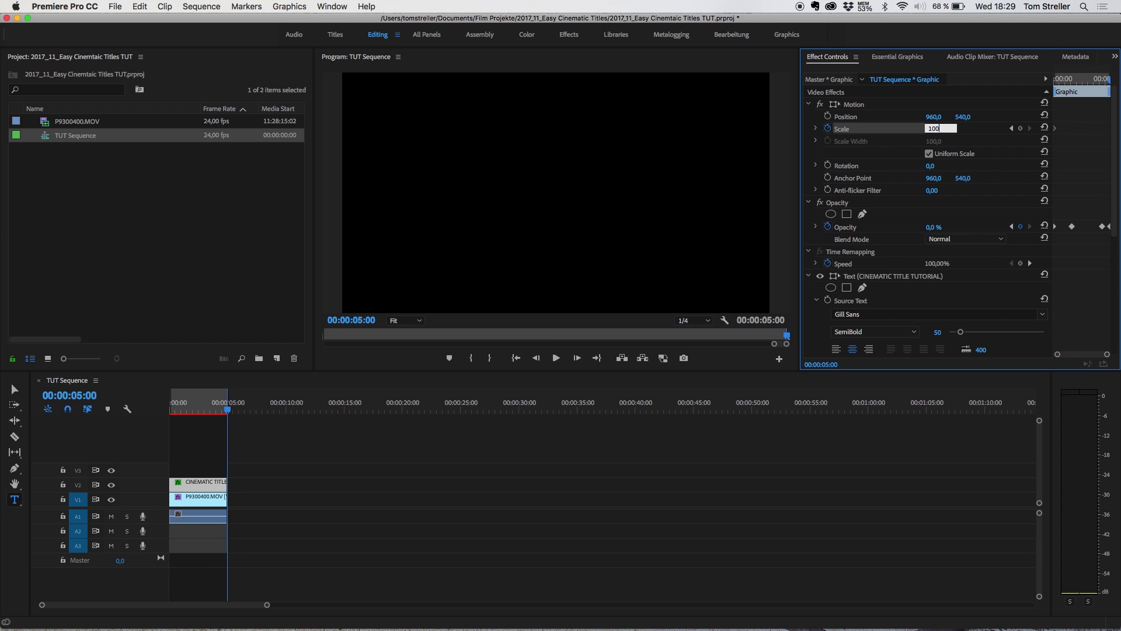
pyautogui.write('00')
pyautogui.press('Return')
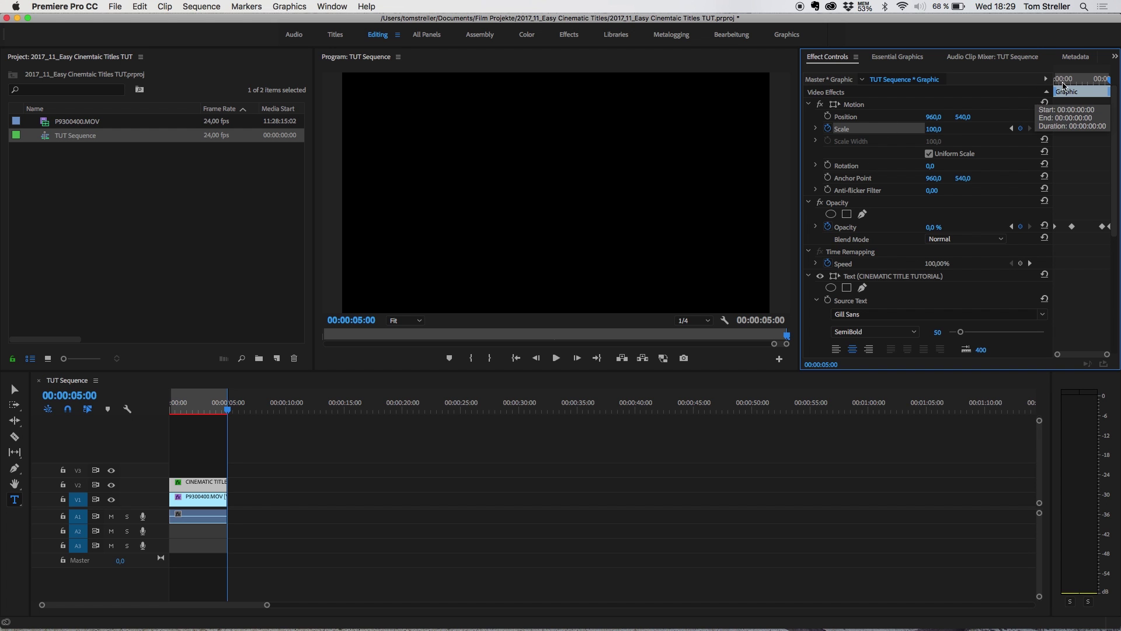
# - Preview the title animation over the footage, and again on its own with video track V1 hidden
pyautogui.press('space')
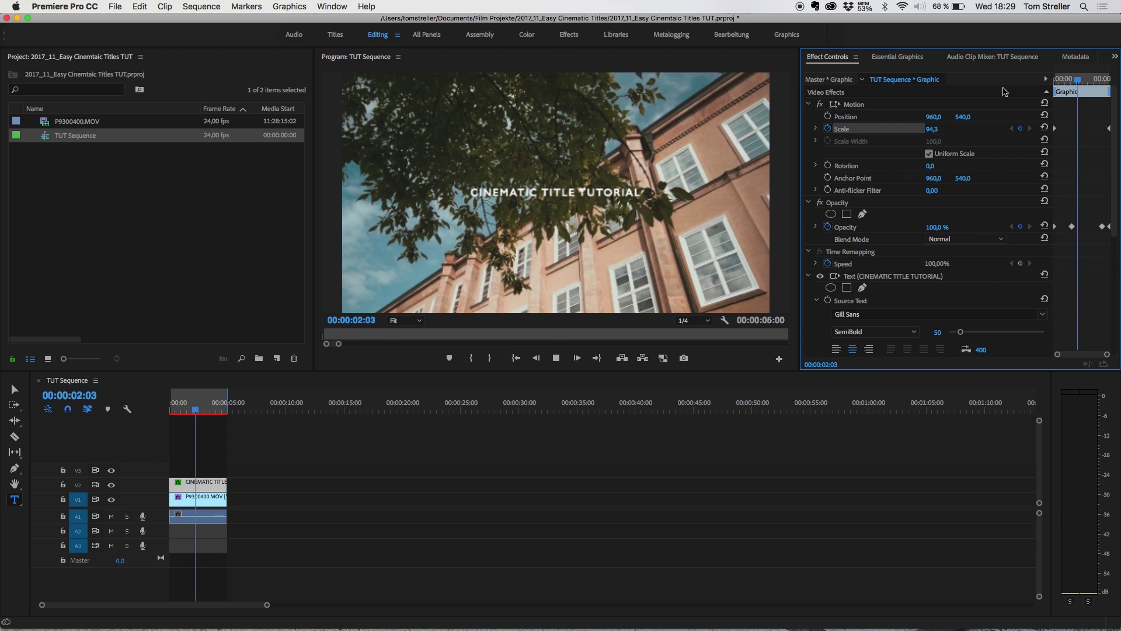
pyautogui.press('space')
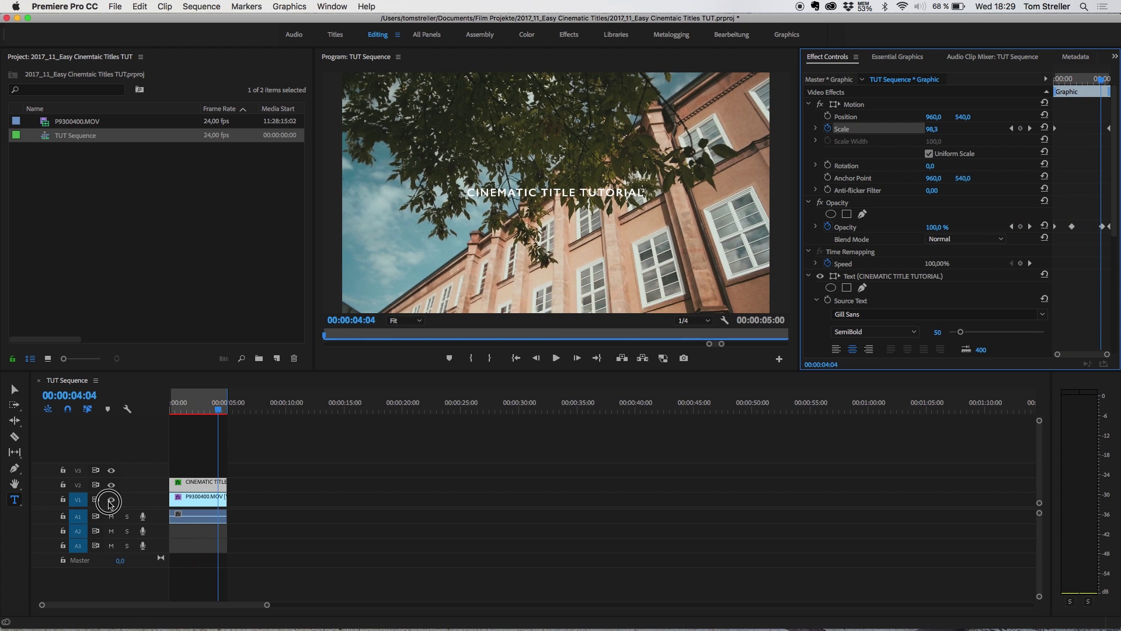
pyautogui.click(111, 499)
pyautogui.moveTo(192, 410); pyautogui.dragTo(100, 412)
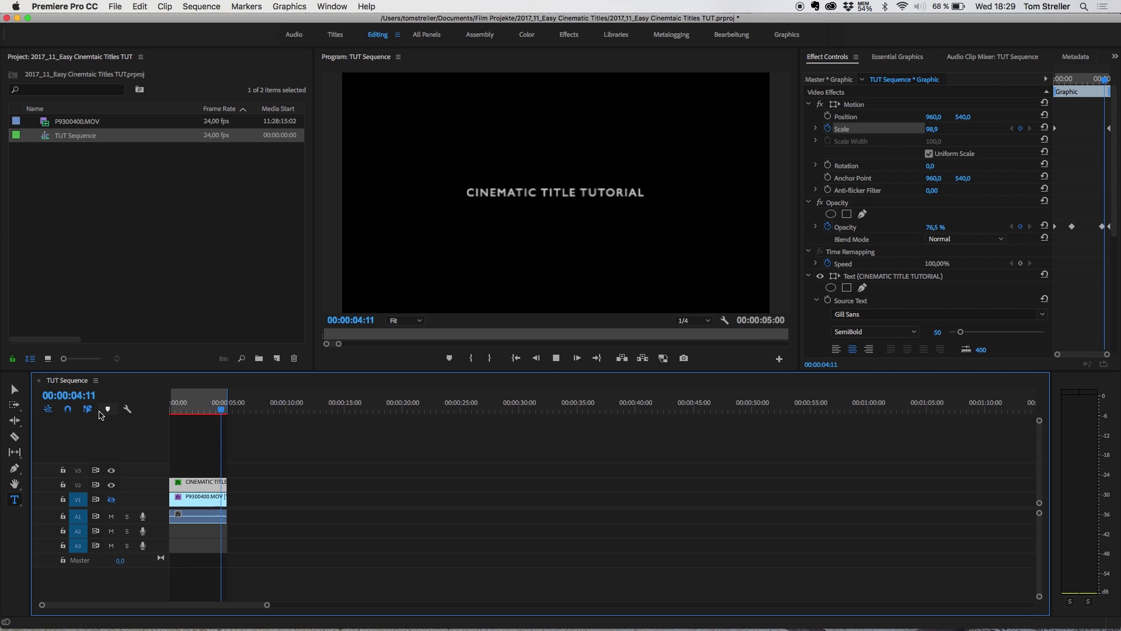
pyautogui.press('space')
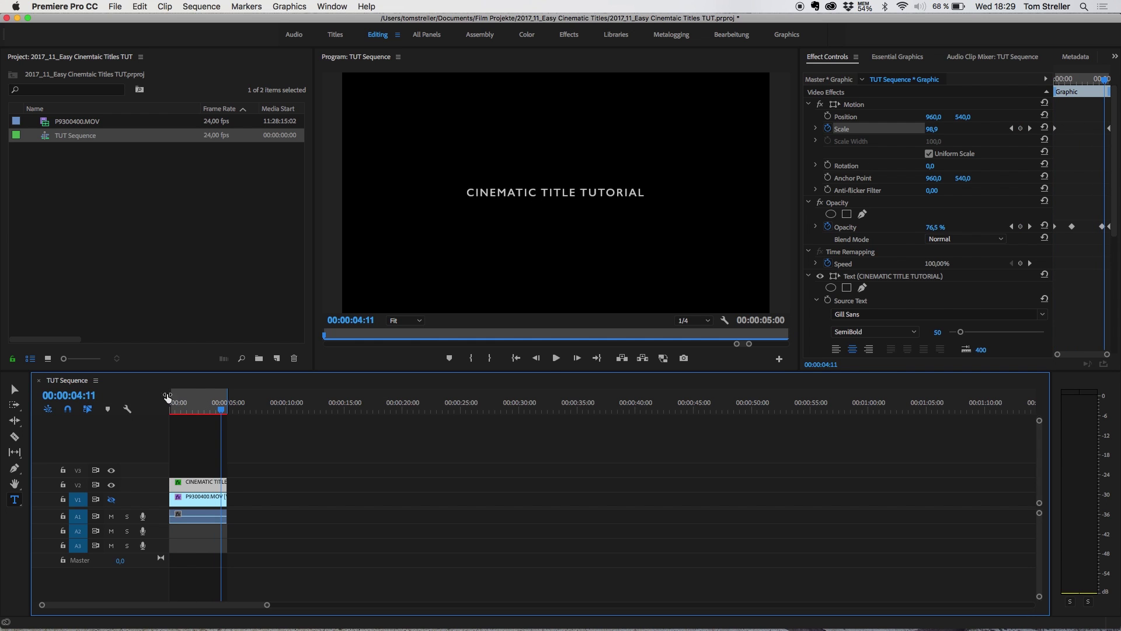
# - Replay the title animation from the beginning with the footage hidden
pyautogui.moveTo(188, 406); pyautogui.dragTo(141, 409)
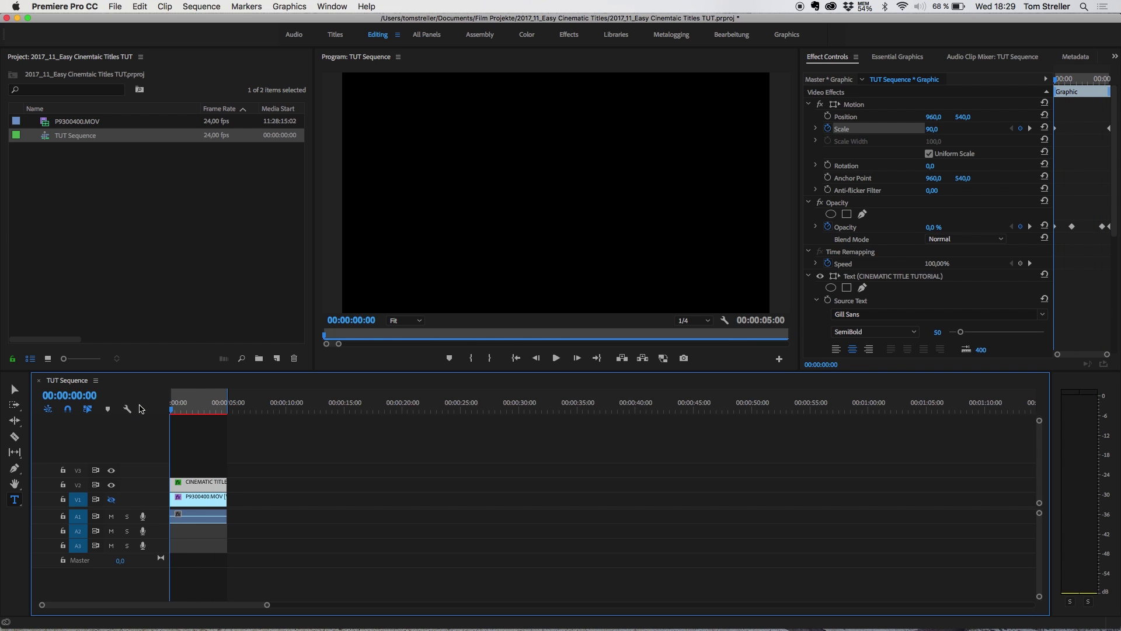
pyautogui.press('space')
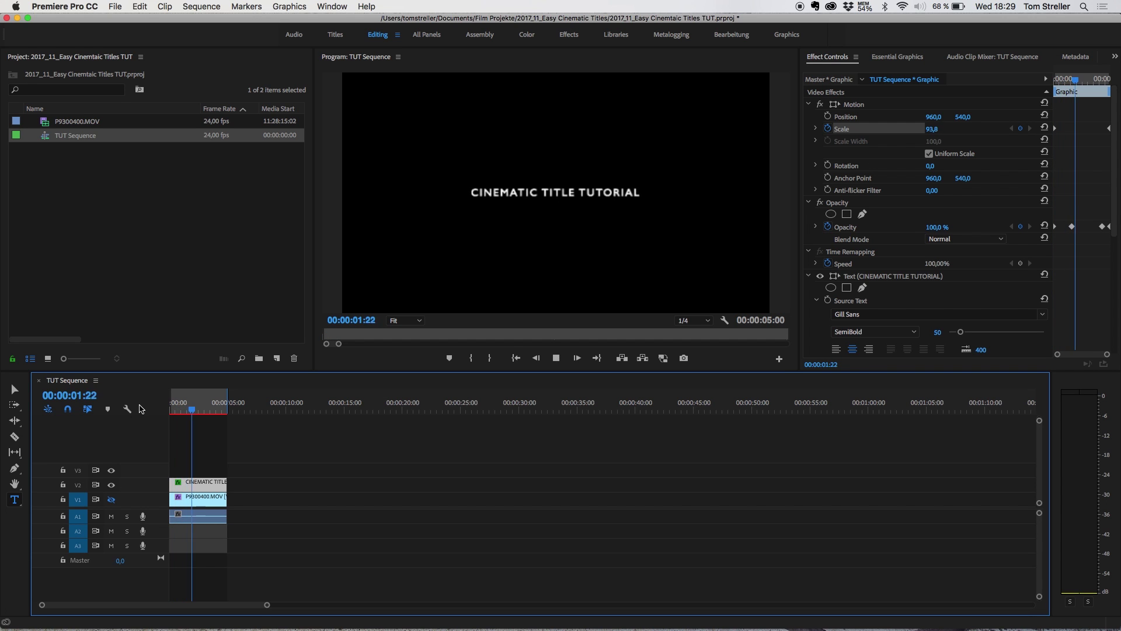
pyautogui.press('space')
# - Show video track V1 again and play the title animation over the footage from the beginning
pyautogui.click(111, 499)
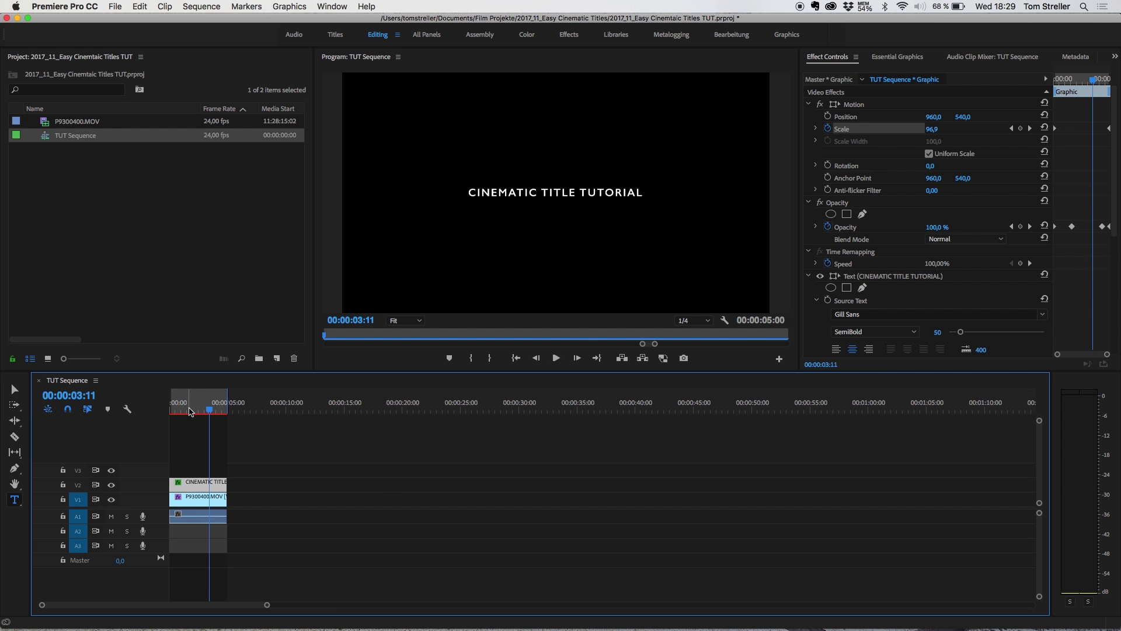
pyautogui.moveTo(190, 412); pyautogui.dragTo(140, 413)
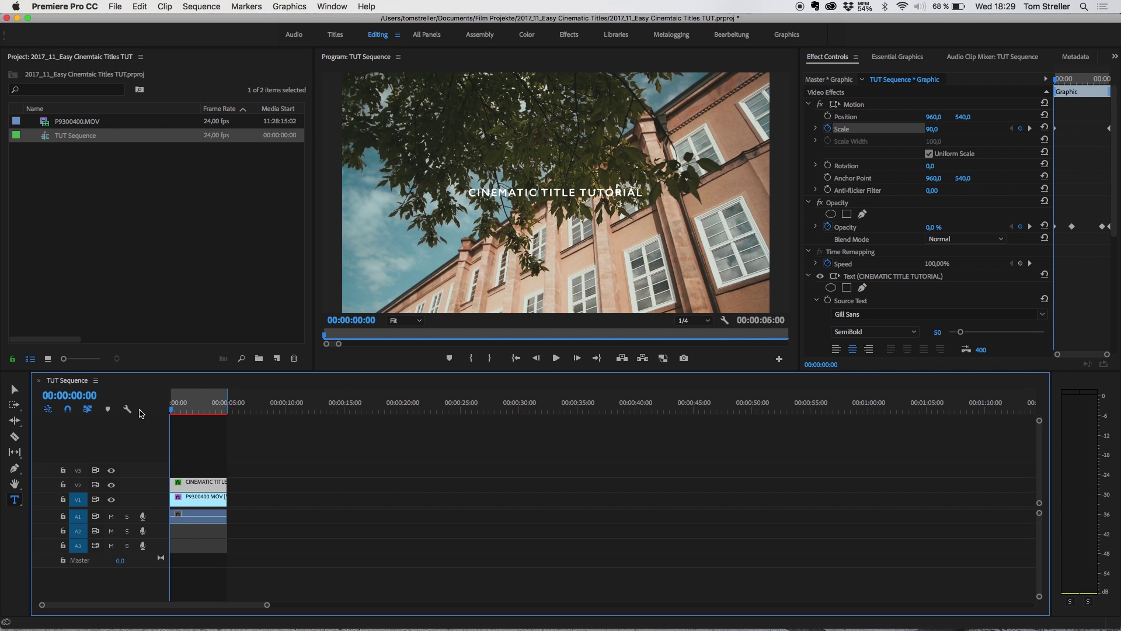
pyautogui.press('space')
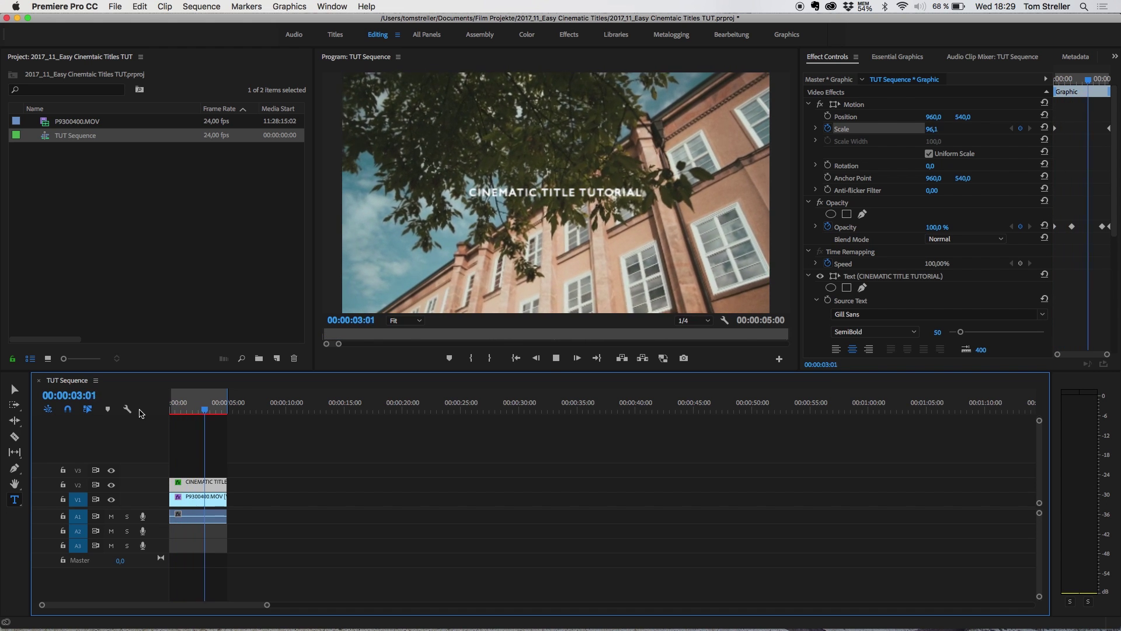
pyautogui.press('space')
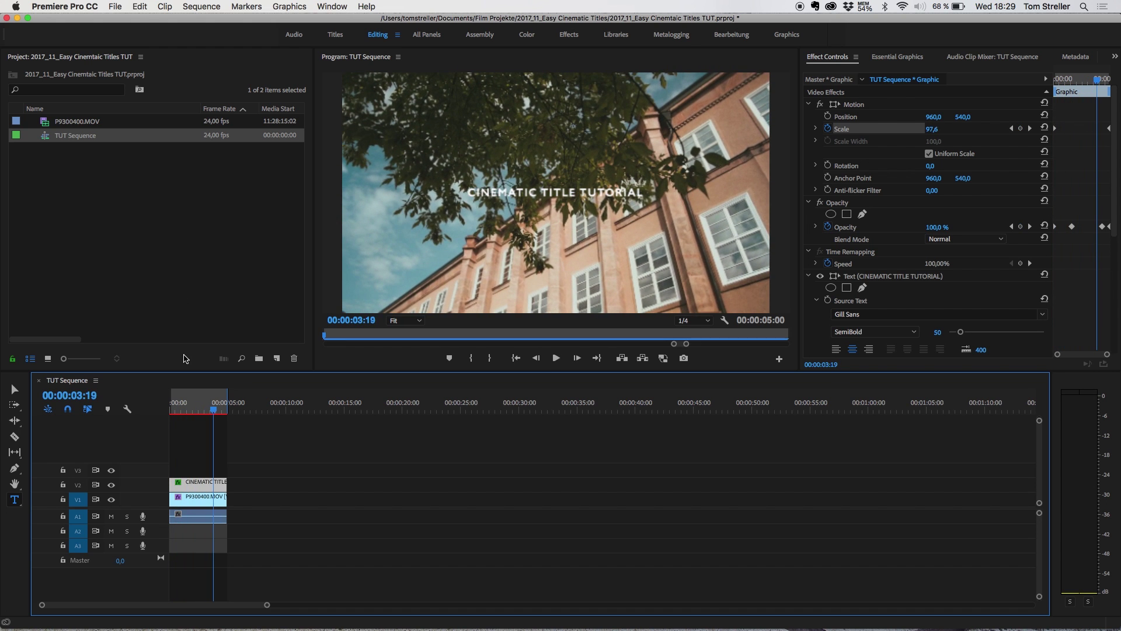
# - Turn off keyframing and remove all keyframes for Scale and Opacity on the title graphic at 00:00:00:00
pyautogui.press('Home')
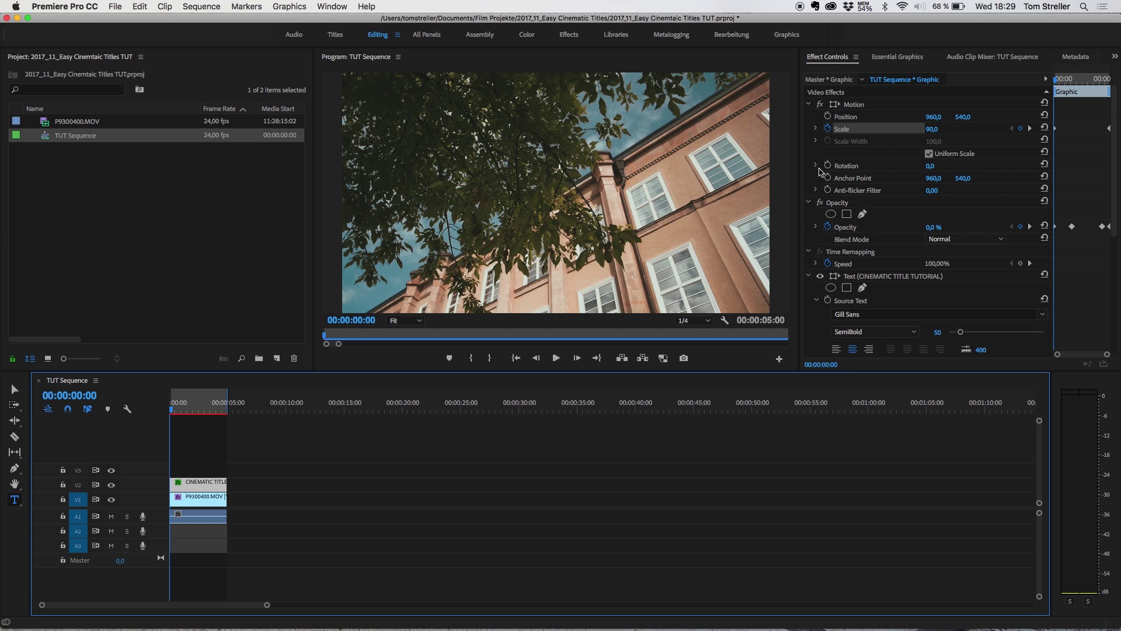
pyautogui.click(829, 129)
pyautogui.press('Return')
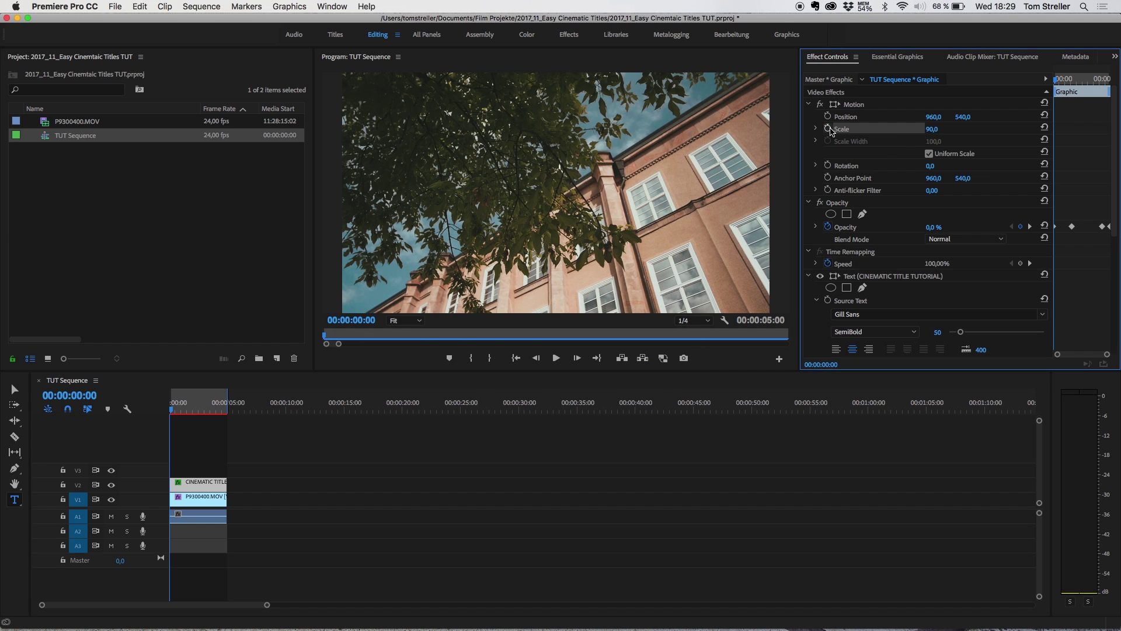
pyautogui.click(829, 227)
pyautogui.press('Return')
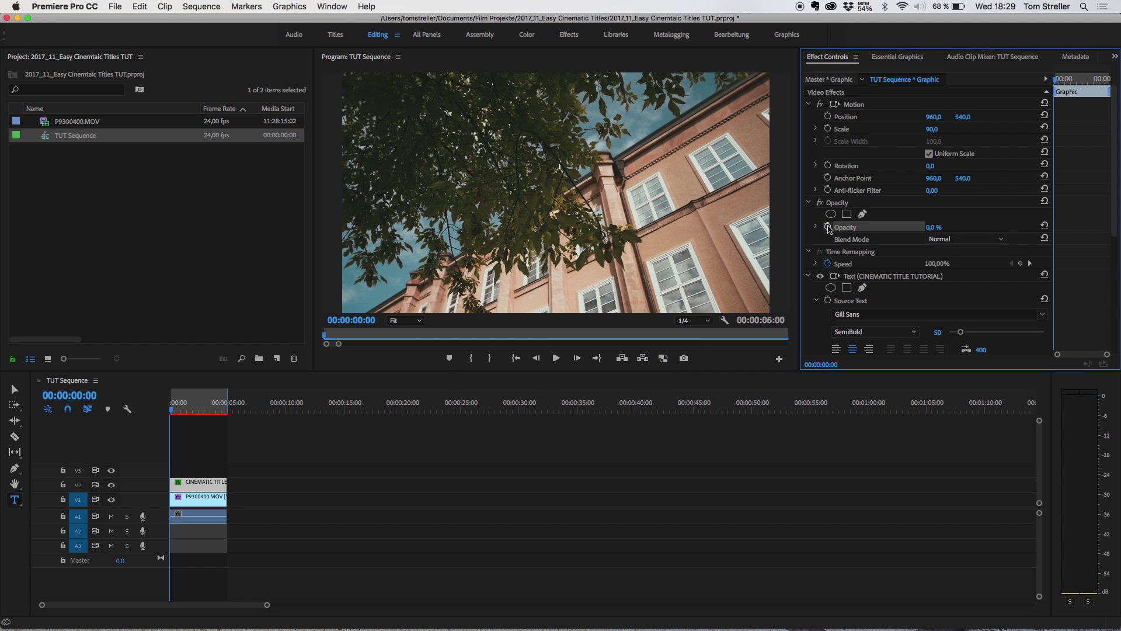
pyautogui.click(1062, 79)
pyautogui.moveTo(1062, 79); pyautogui.dragTo(1055, 79)
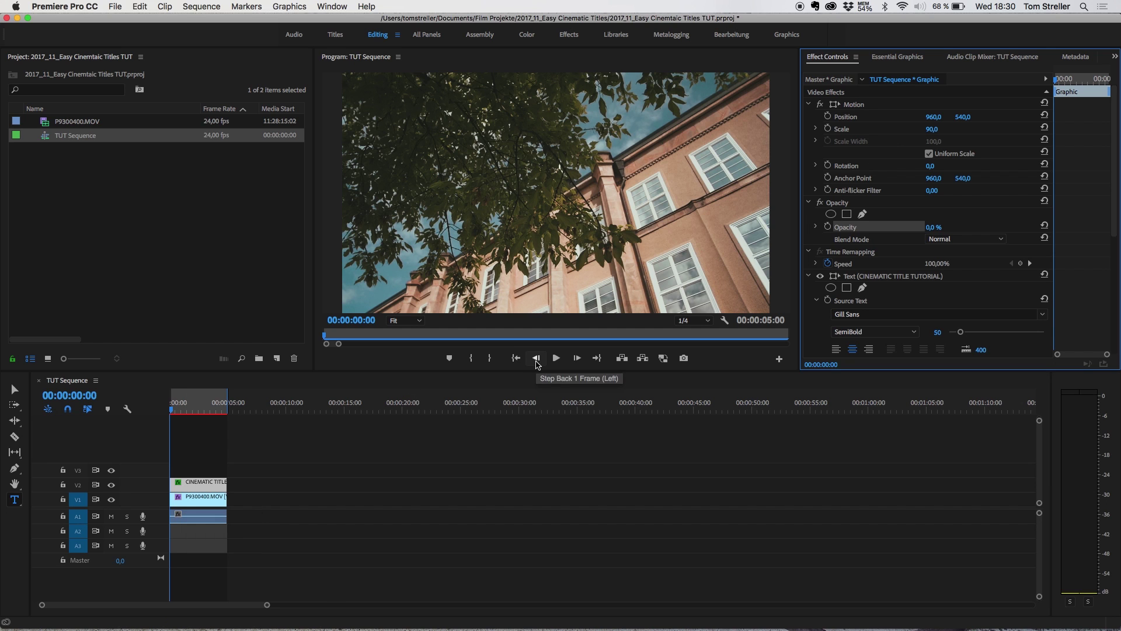
# - Set the title graphic's scale to a constant 100
pyautogui.click(941, 128)
pyautogui.write('100')
pyautogui.press('Return')
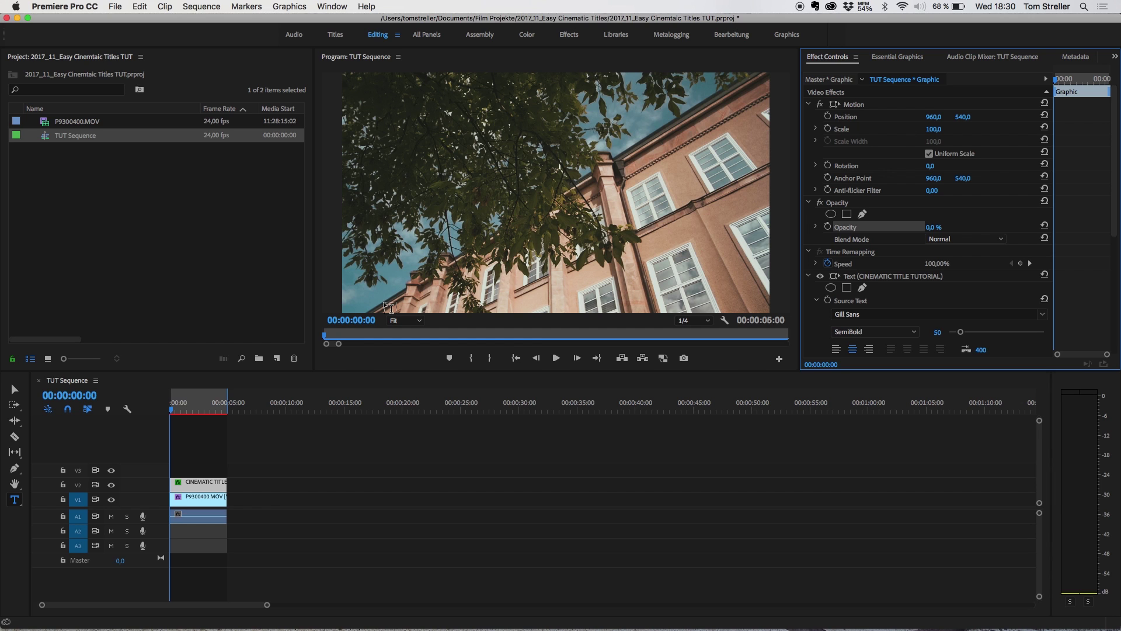
# - Replace the title clip with a linked After Effects composition, saving the project as Cinematic Title Tut.aep over the existing file
pyautogui.click(204, 483)
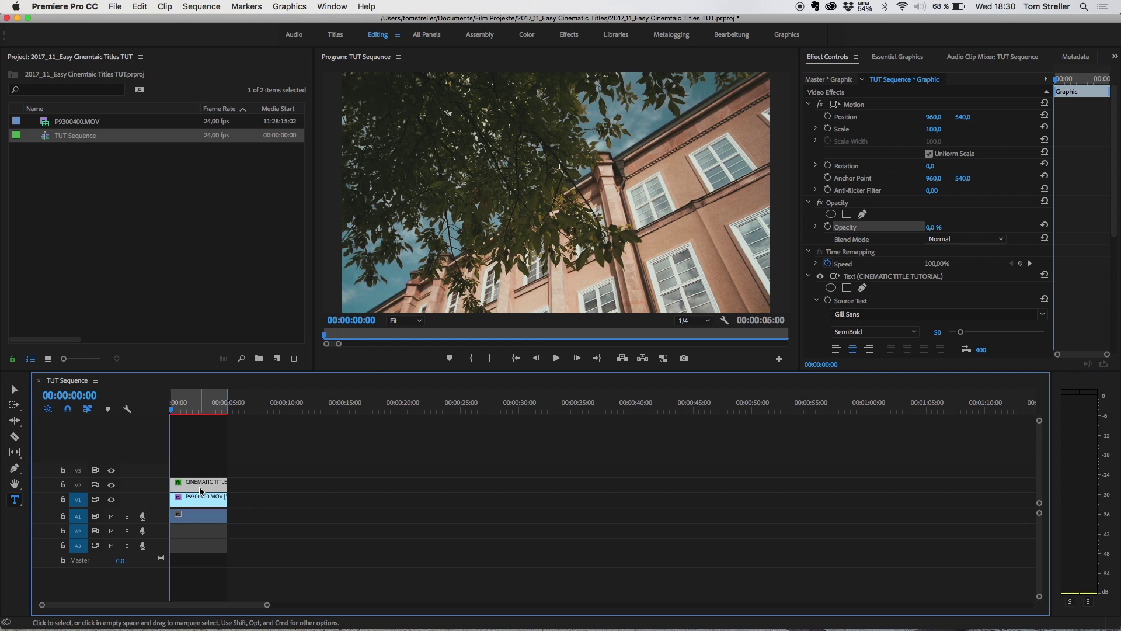
pyautogui.rightClick(200, 488)
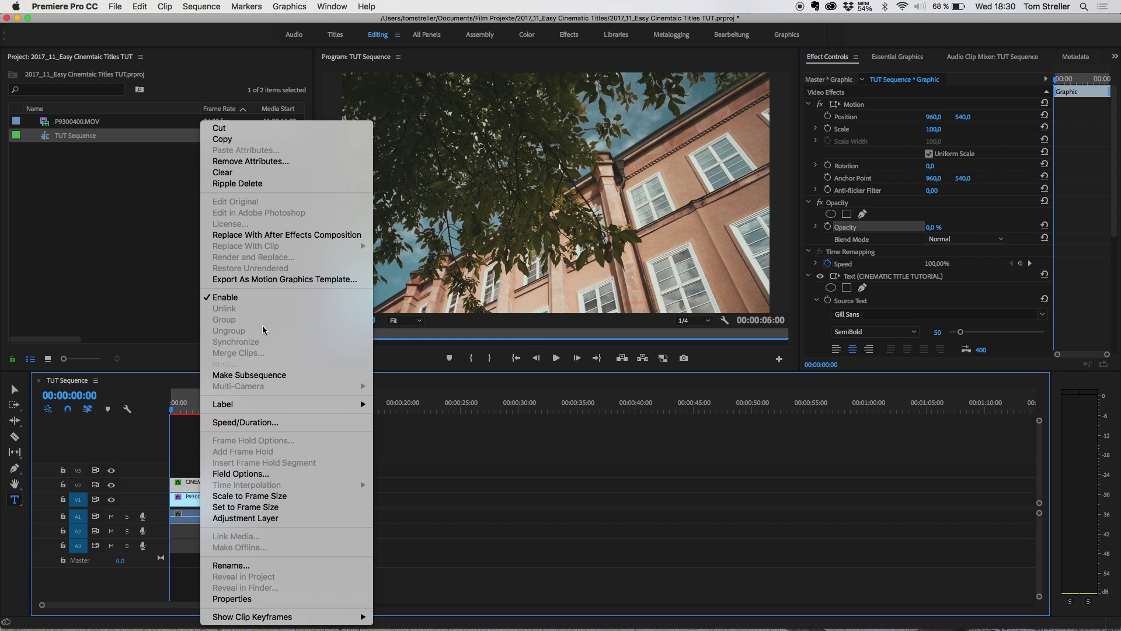
pyautogui.click(266, 237)
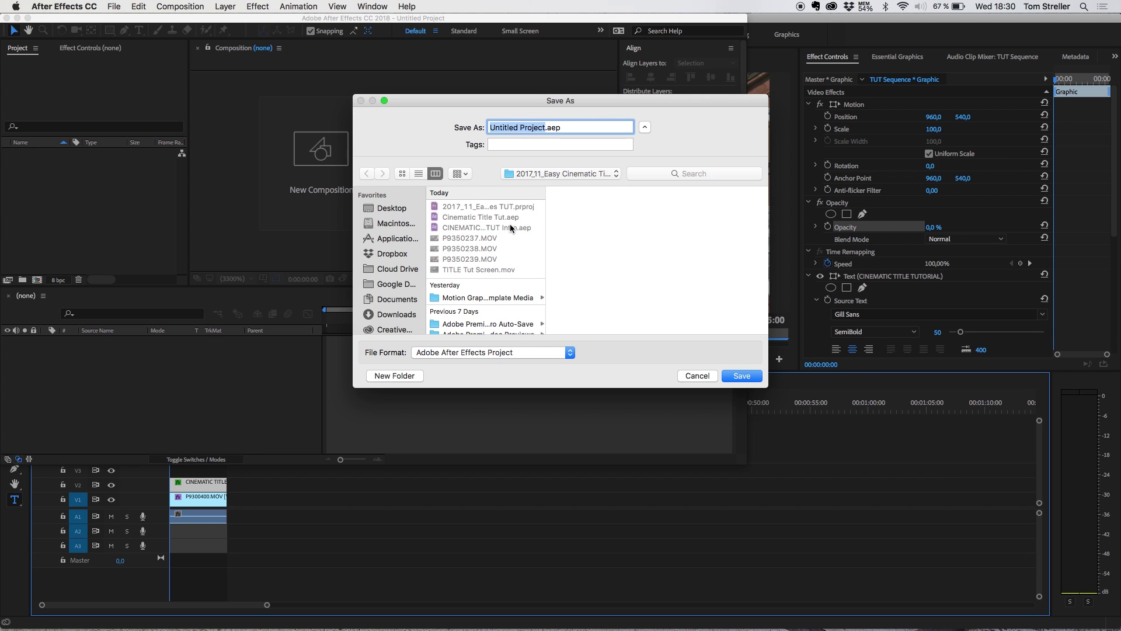
pyautogui.click(485, 217)
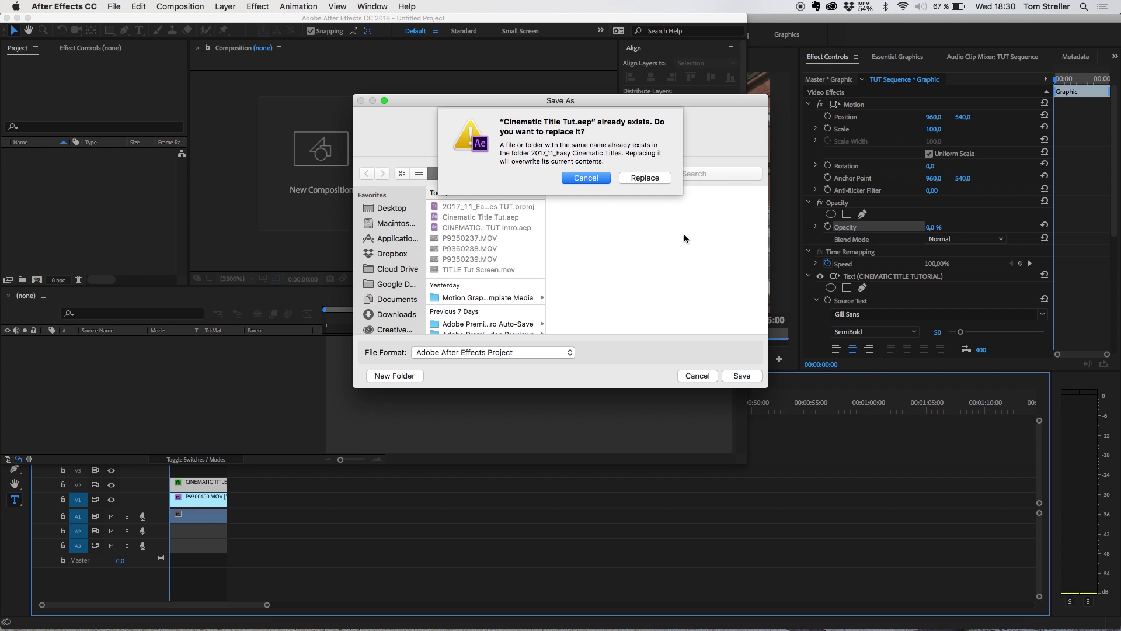
pyautogui.click(644, 178)
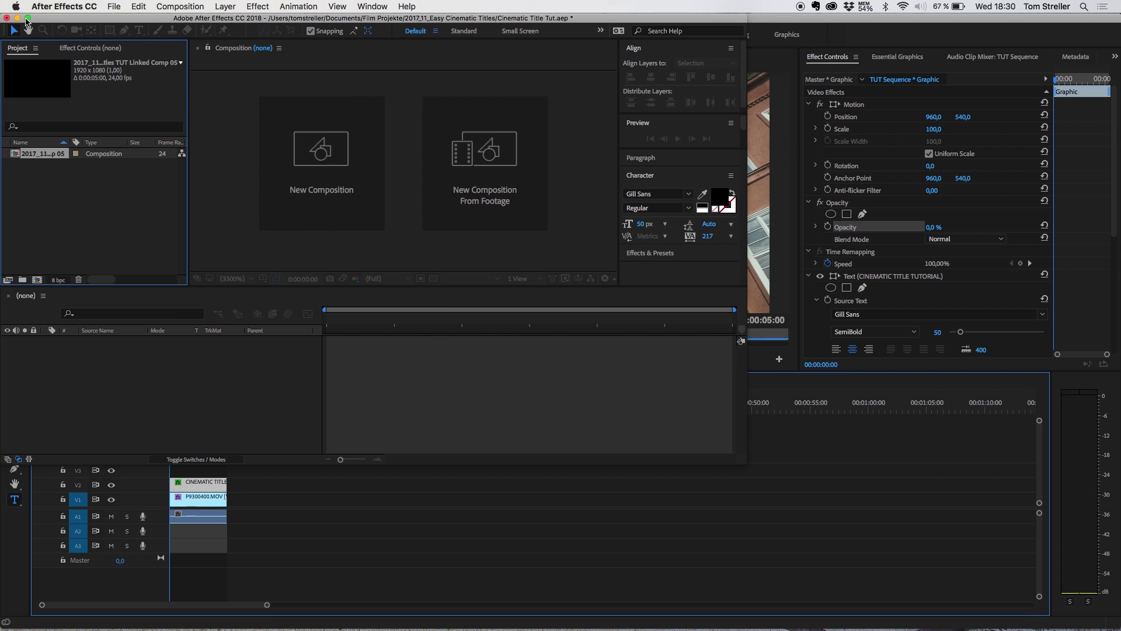
pyautogui.click(28, 19)
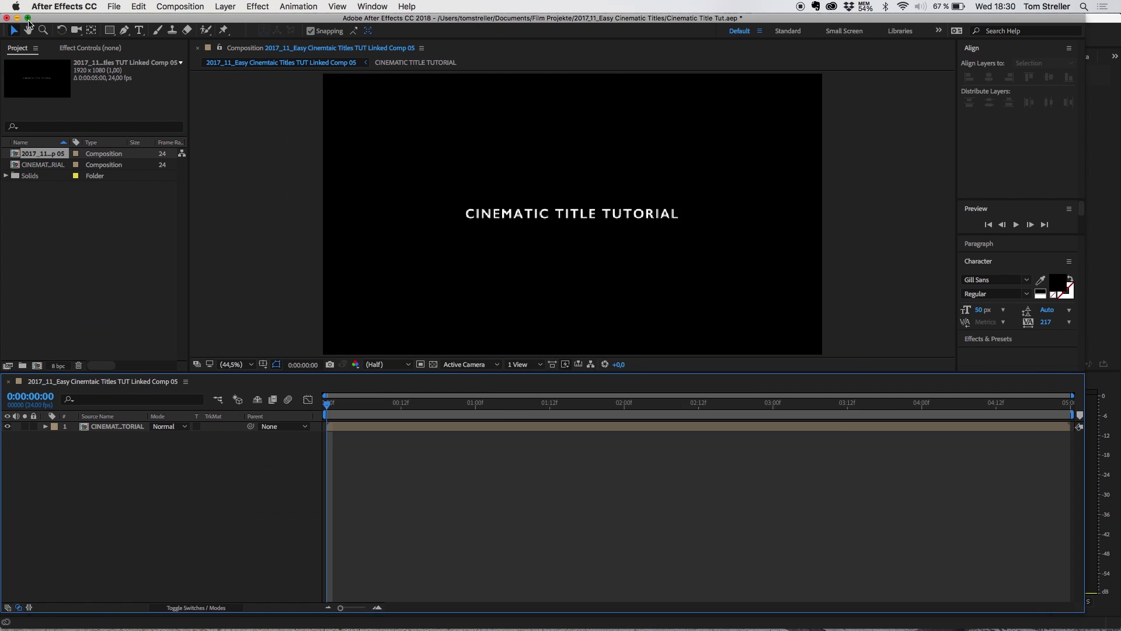
# - Open the nested CINEMATIC TITLE TUTORIAL composition and delete the word TITLE from its text so it reads CINEMATIC TUTORIAL
pyautogui.moveTo(328, 412); pyautogui.dragTo(199, 436)
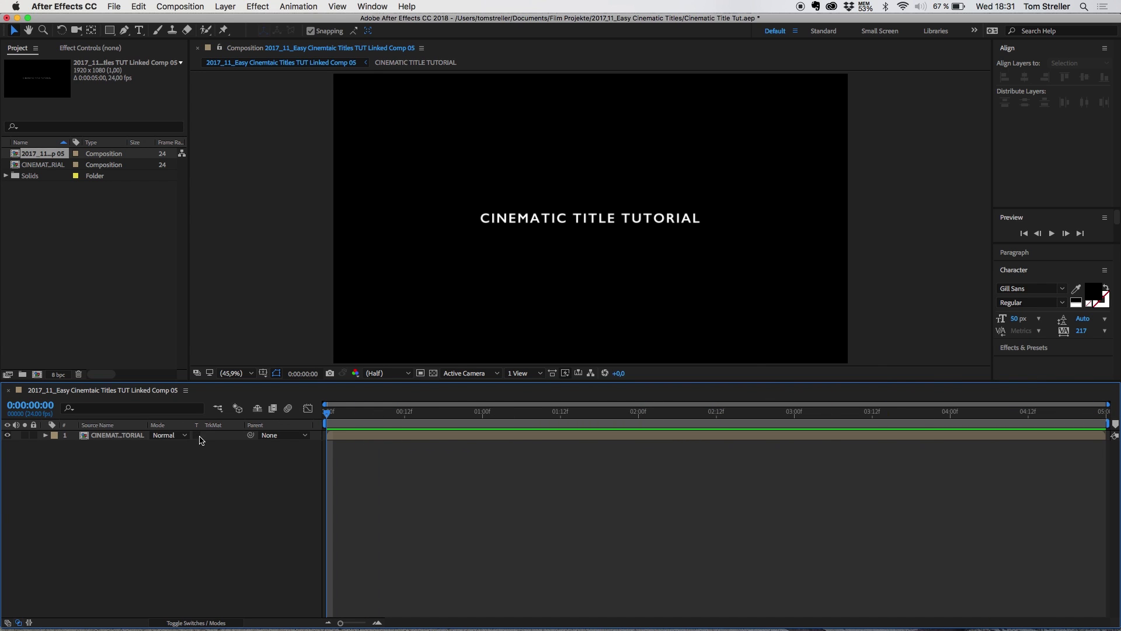
pyautogui.doubleClick(103, 437)
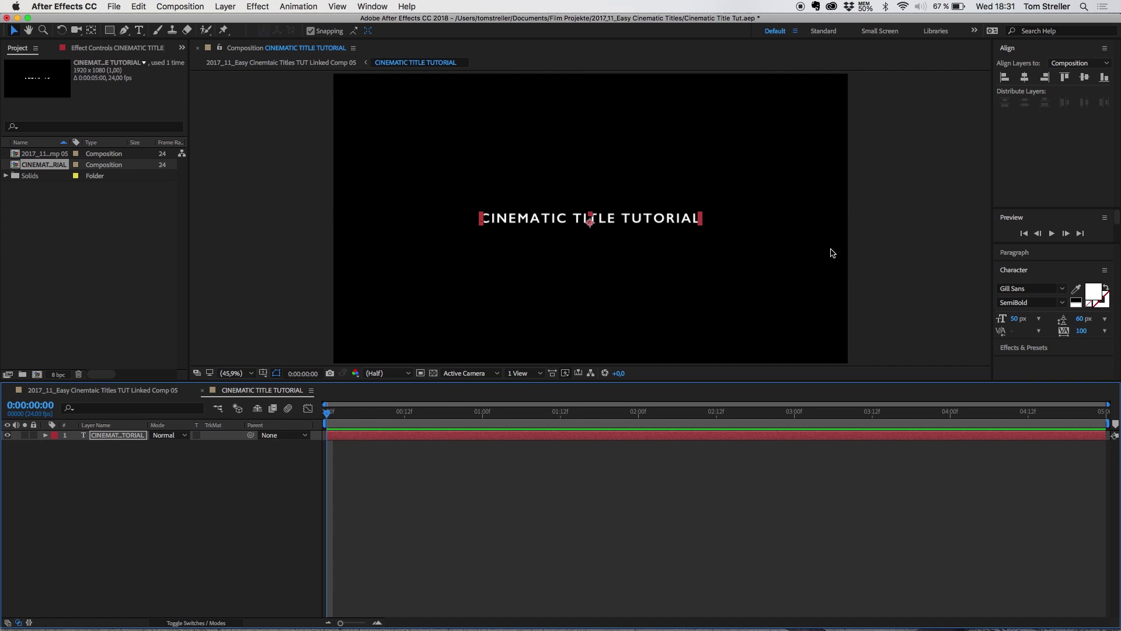
pyautogui.click(139, 30)
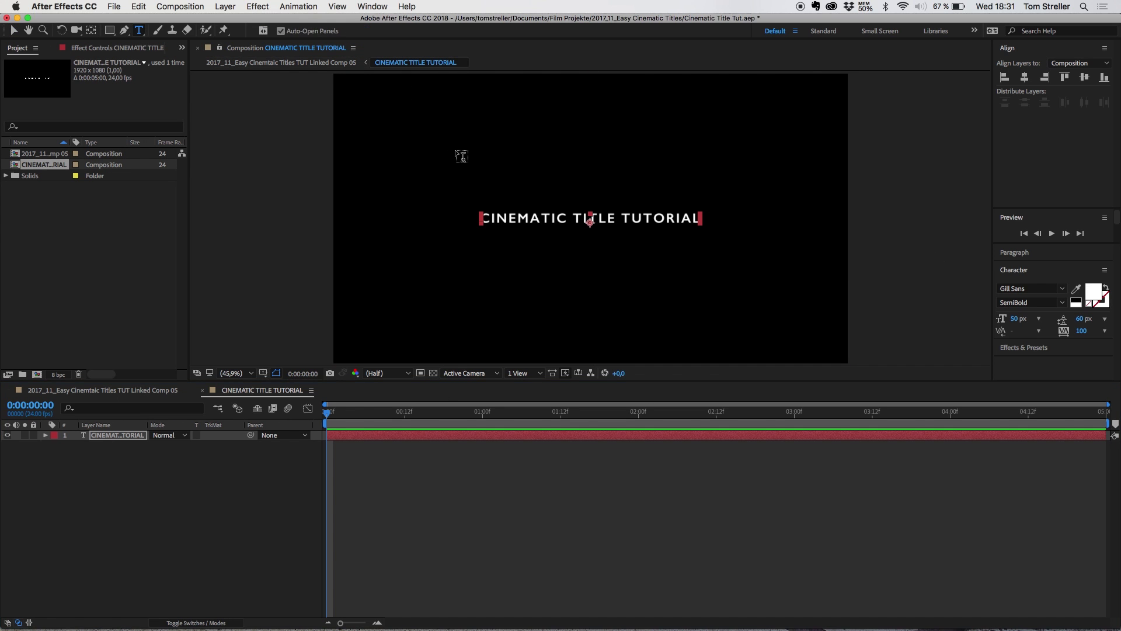
pyautogui.click(529, 218)
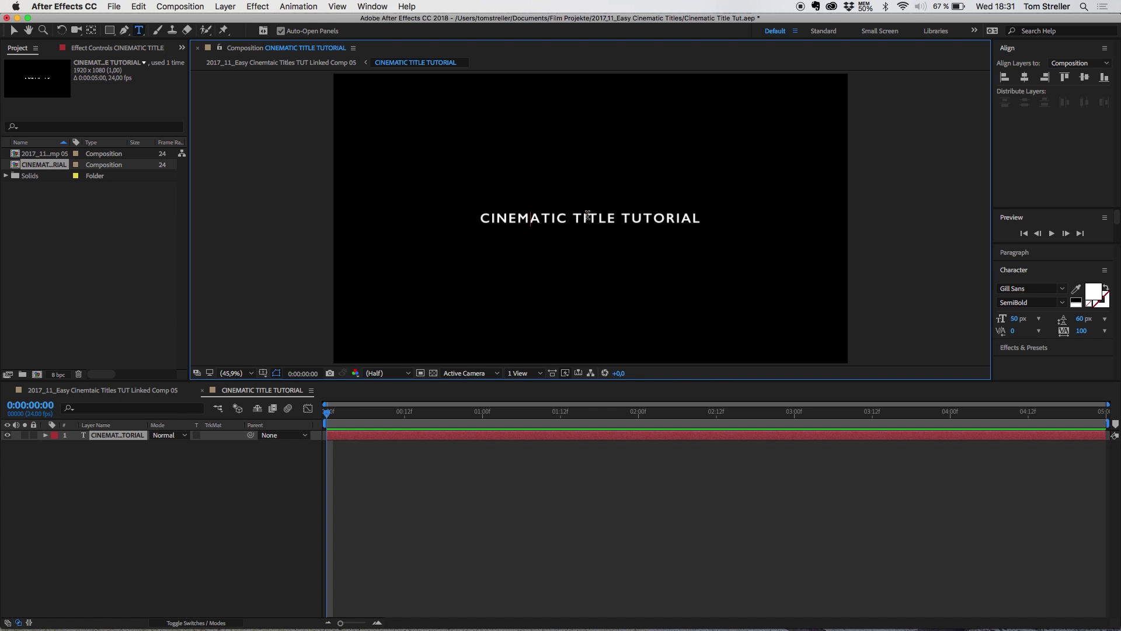
pyautogui.doubleClick(588, 216)
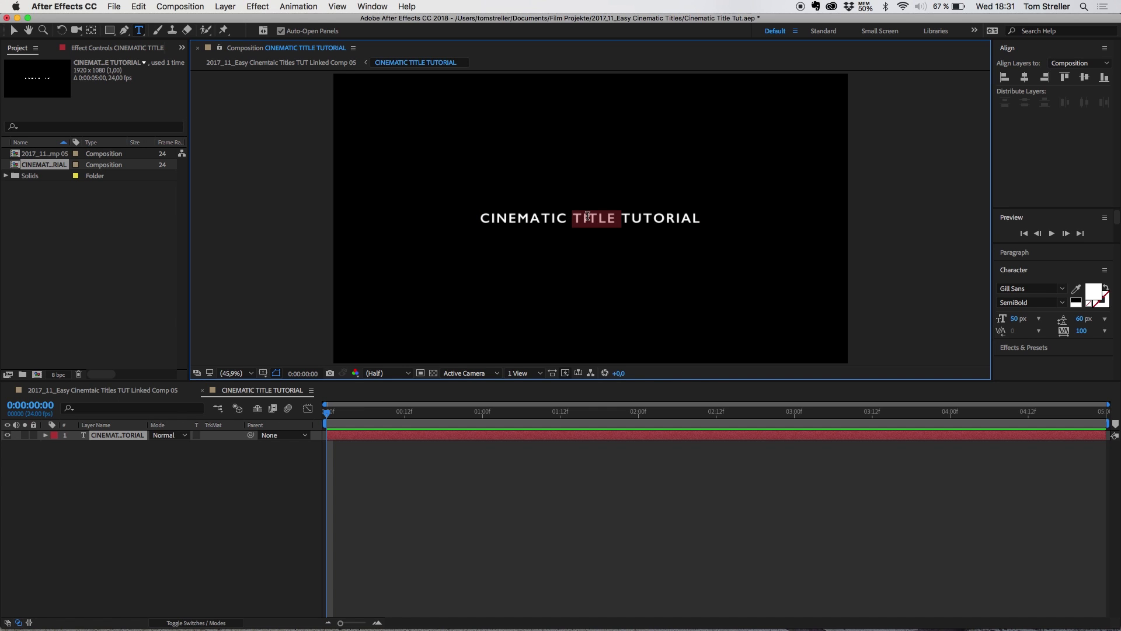
pyautogui.press('BackSpace')
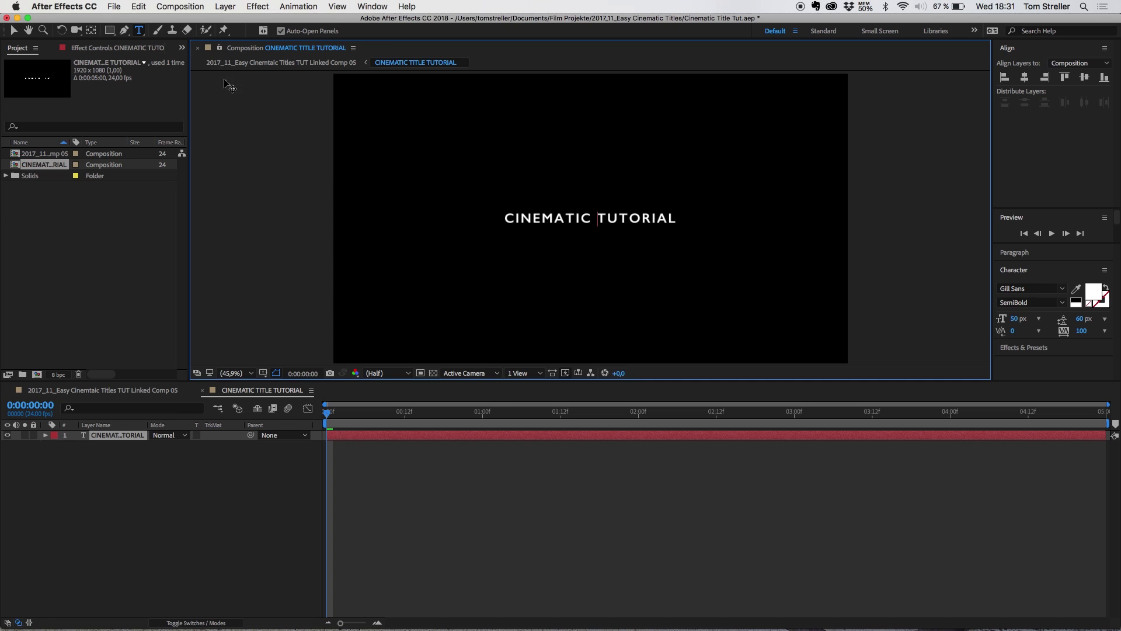
pyautogui.click(14, 30)
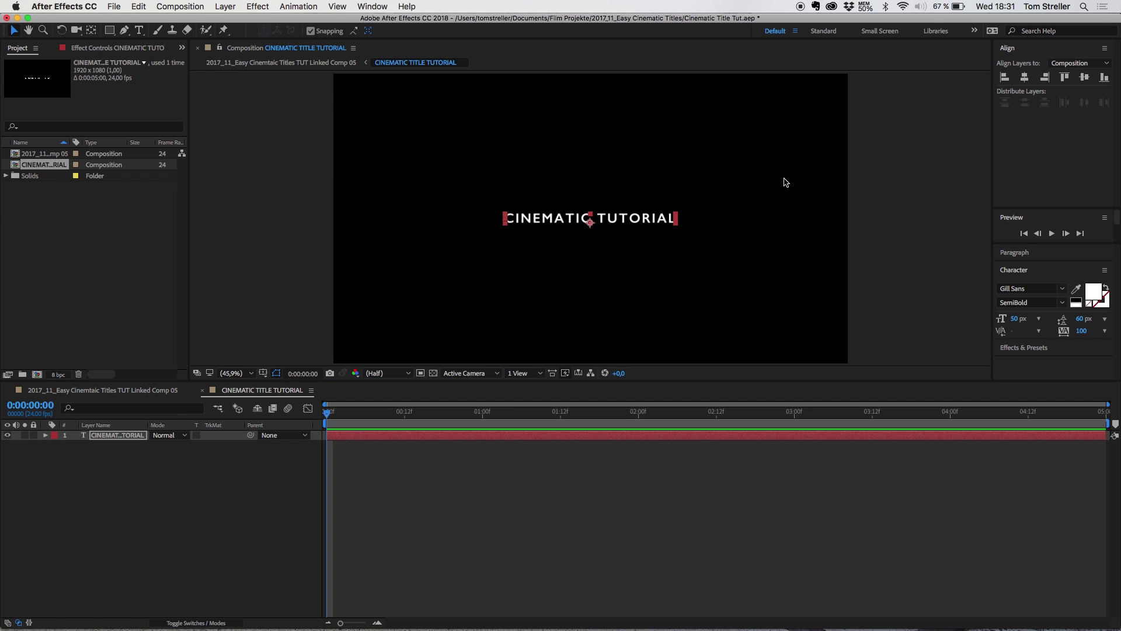
# - Centre the text layer horizontally and vertically in the composition
pyautogui.click(1026, 78)
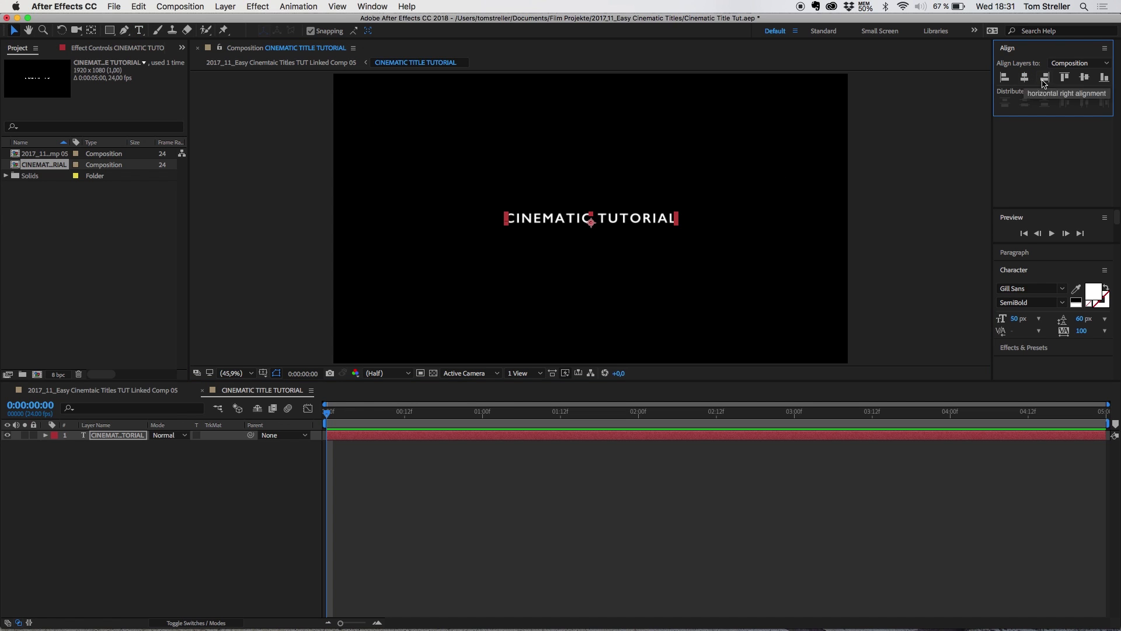
pyautogui.click(1083, 78)
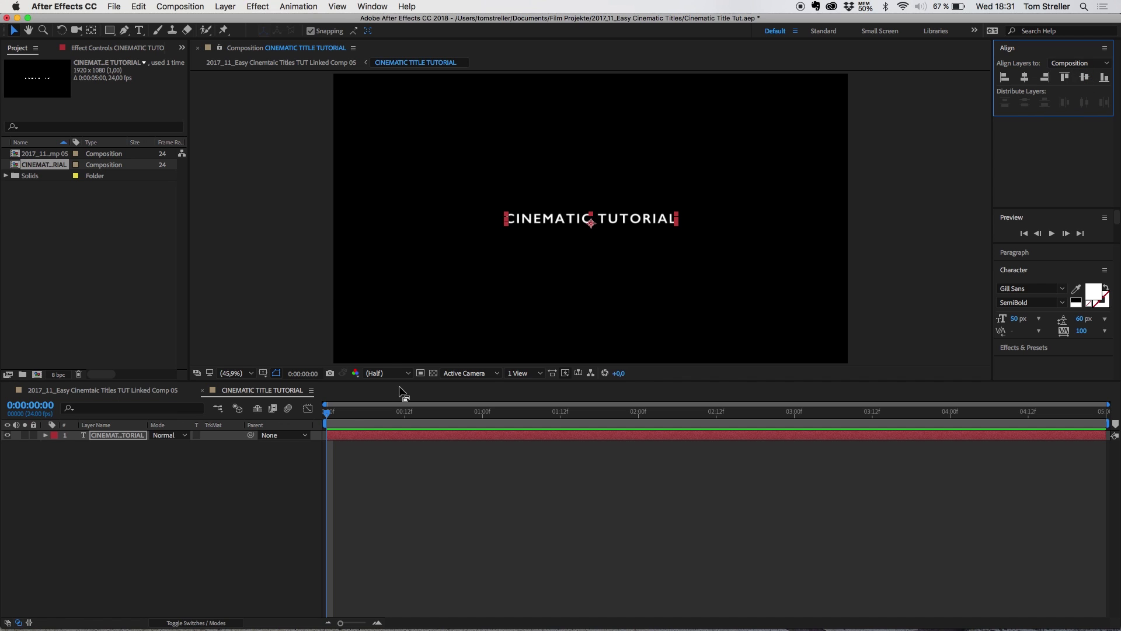
# - Add a Tracking animator to the text layer with the playhead at 0:00:00:00
pyautogui.moveTo(345, 411); pyautogui.dragTo(285, 413)
pyautogui.click(117, 435)
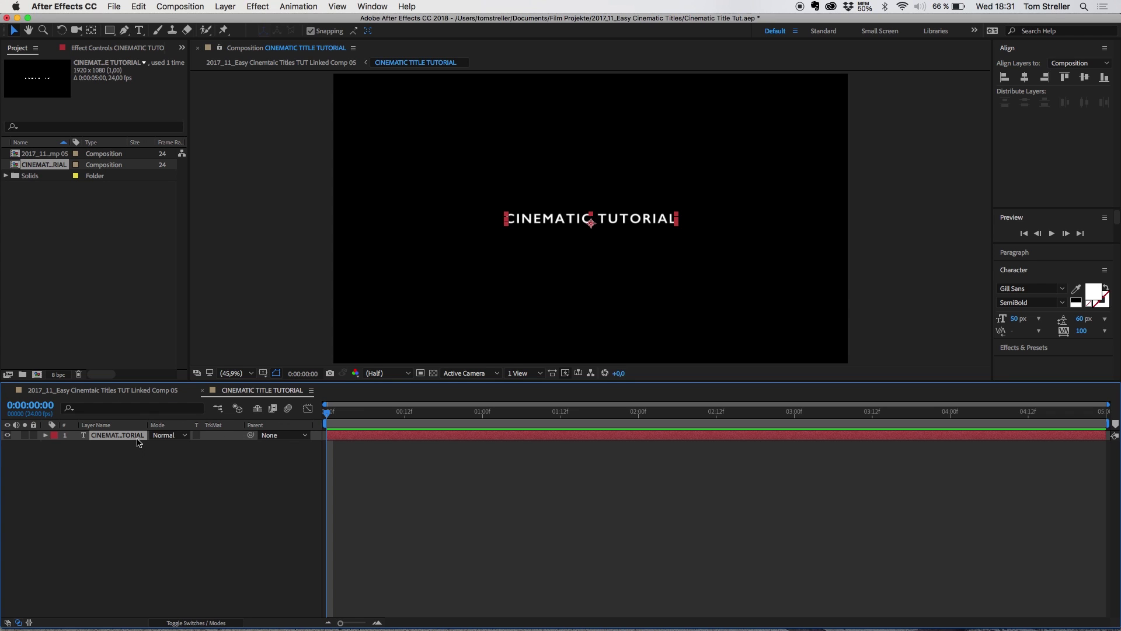
pyautogui.click(46, 436)
pyautogui.click(237, 446)
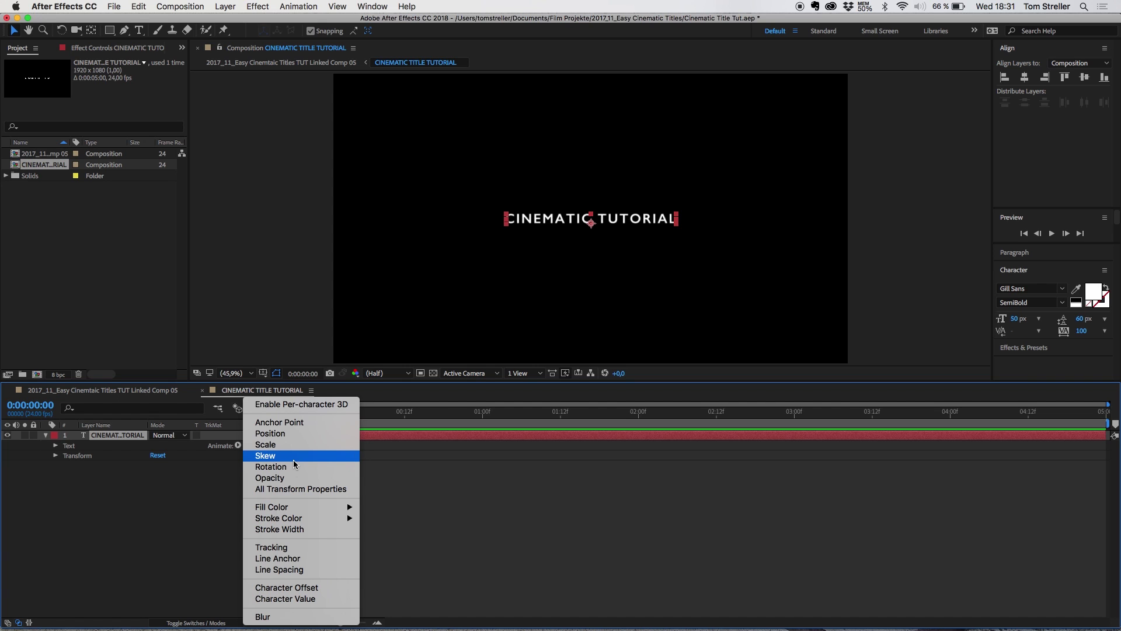
pyautogui.click(285, 549)
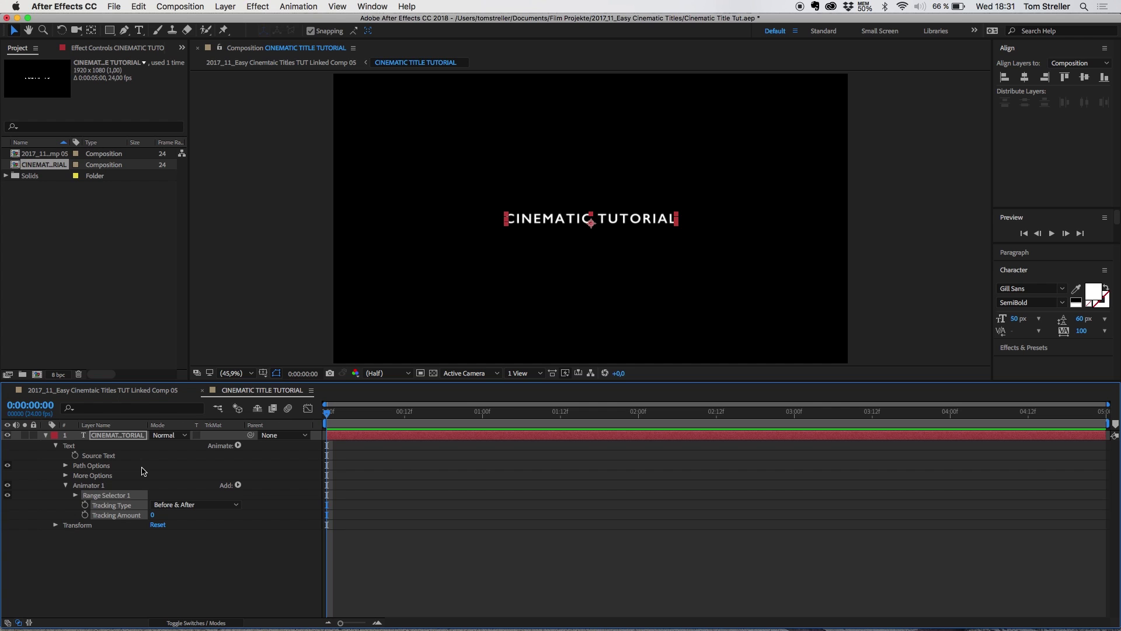
# - Enable keyframing for the animator's tracking at 0:00:00:00, try out wider letter spacing, and set the starting Tracking Amount to 0
pyautogui.click(85, 515)
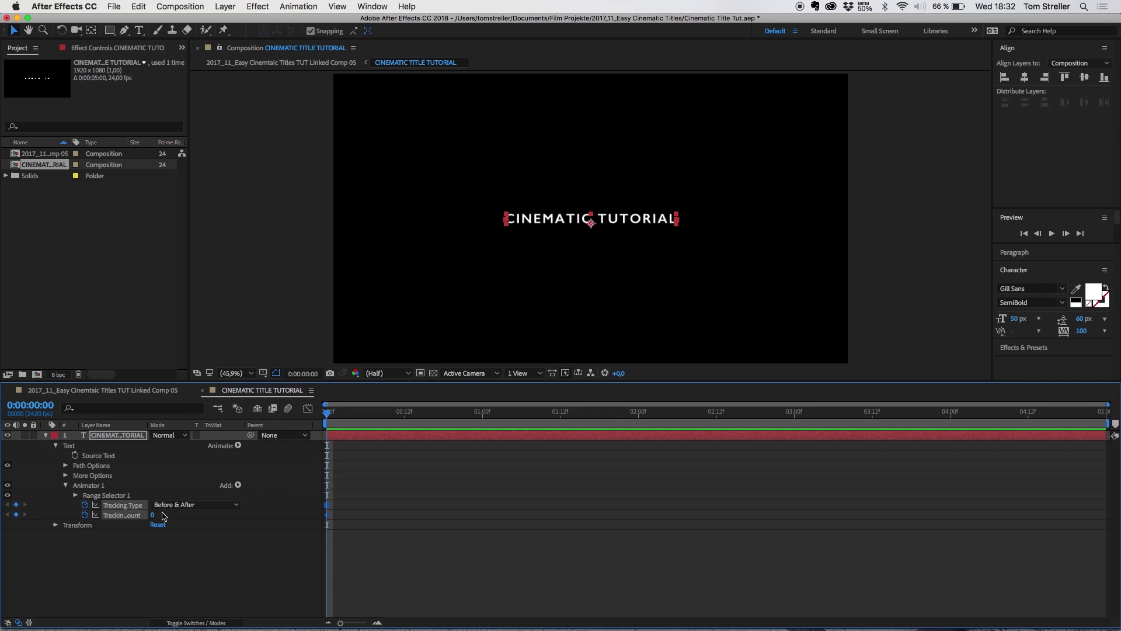
pyautogui.moveTo(155, 517); pyautogui.dragTo(180, 517)
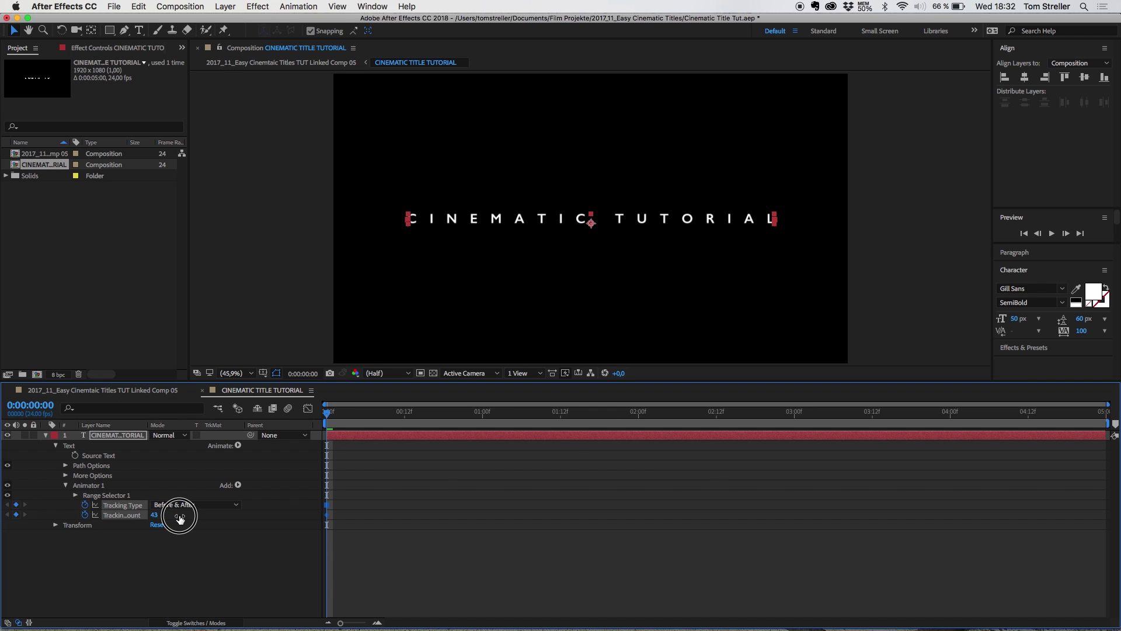
pyautogui.click(155, 515)
pyautogui.write('0')
pyautogui.press('Return')
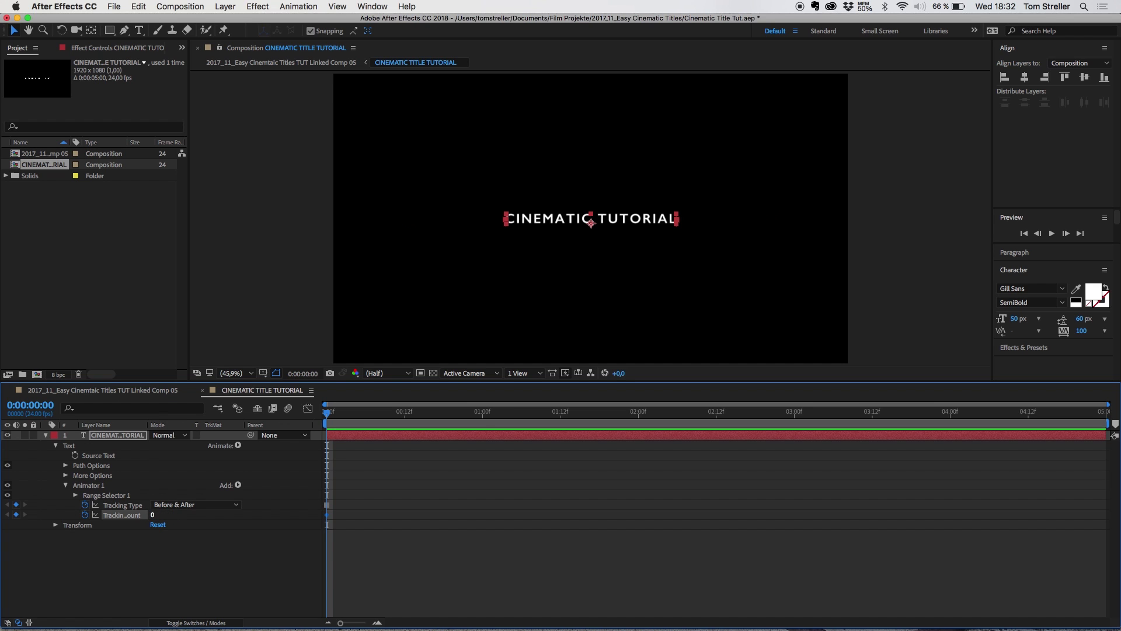
# - Add a closing Tracking Amount keyframe of 5 at 0:00:04:23
pyautogui.moveTo(1076, 411); pyautogui.dragTo(1109, 411)
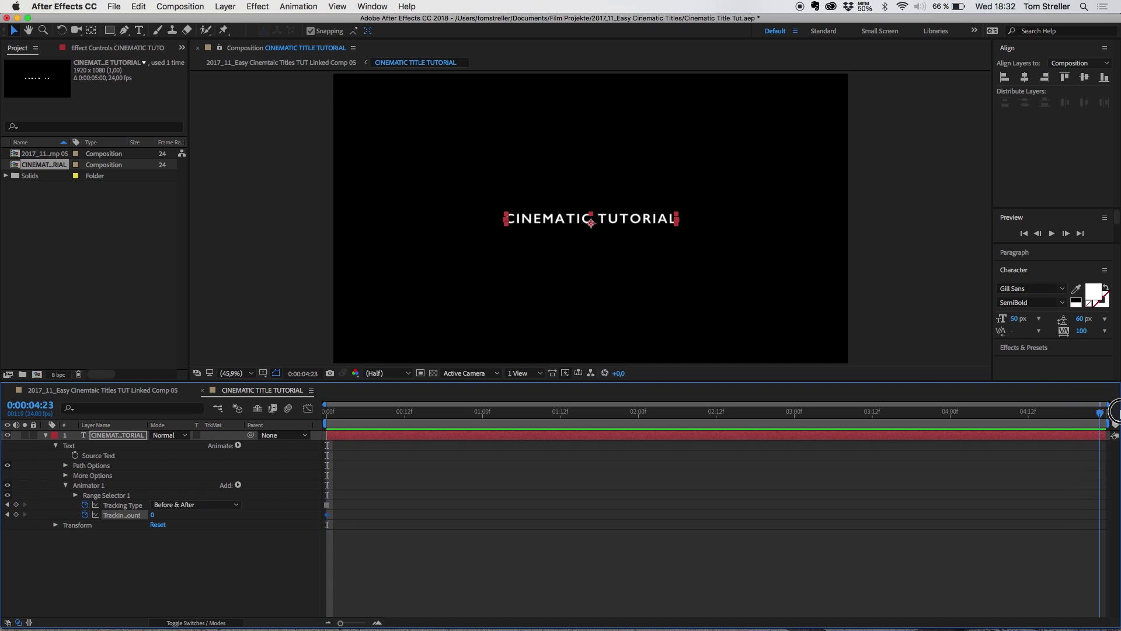
pyautogui.click(152, 515)
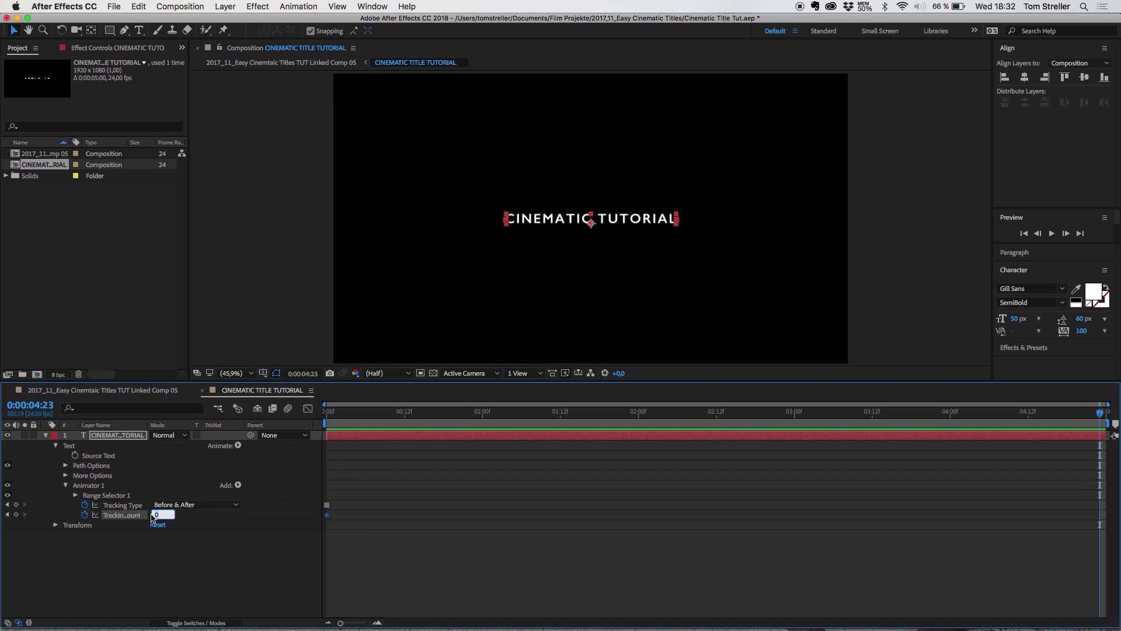
pyautogui.press('Return')
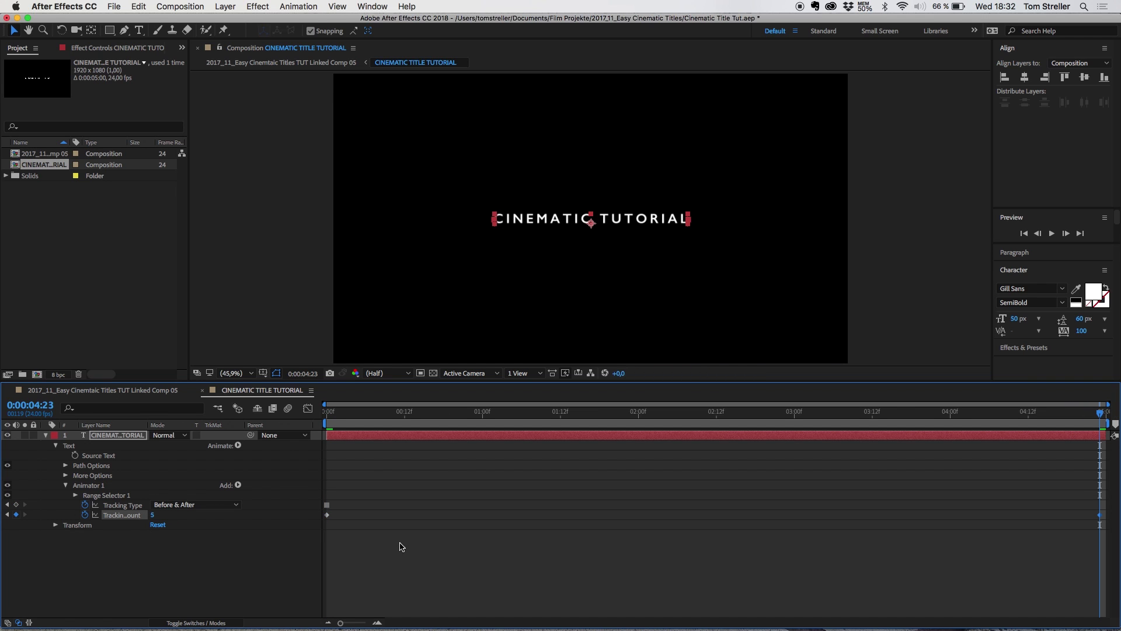
# - Preview the title's tracking animation from the beginning of the composition
pyautogui.click(336, 413)
pyautogui.moveTo(335, 413); pyautogui.dragTo(321, 414)
pyautogui.press('space')
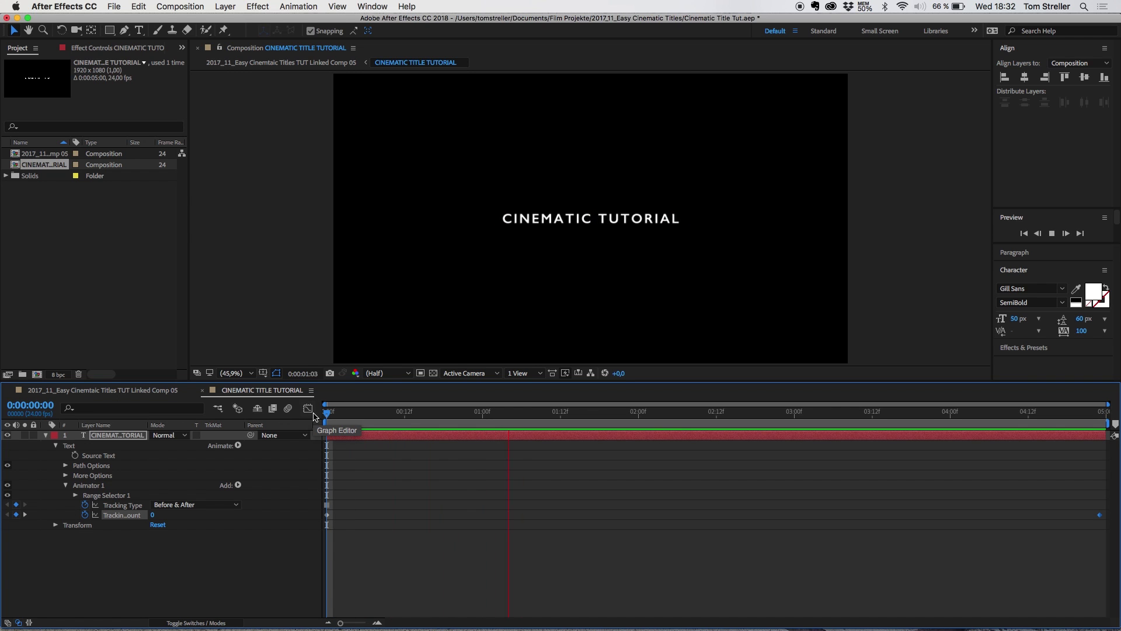
pyautogui.press('space')
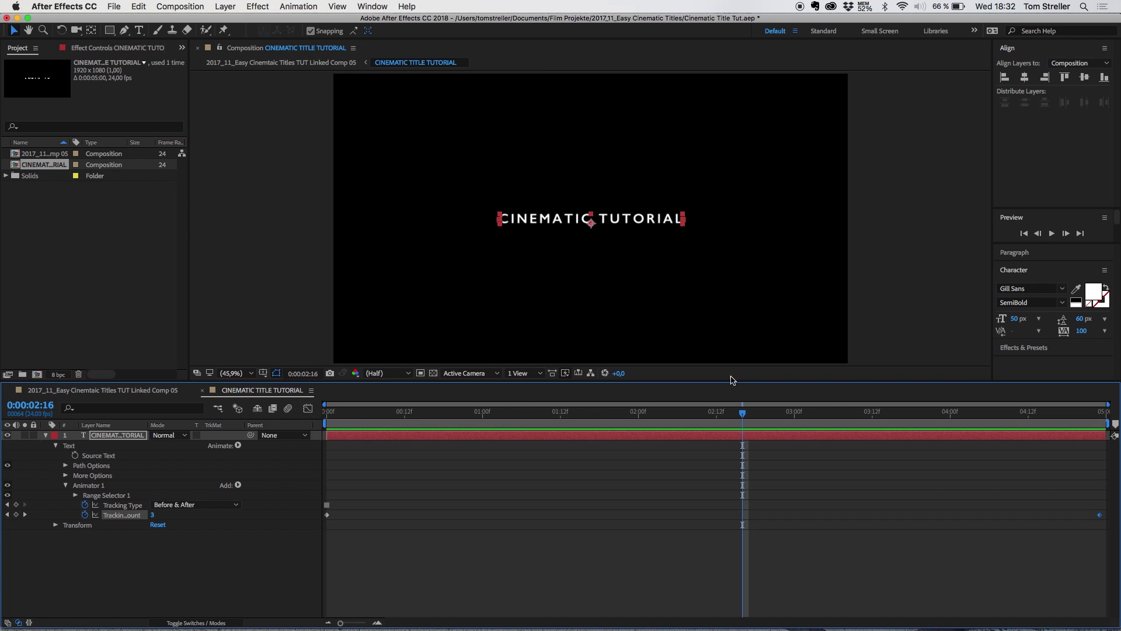
# - Set the closing Tracking Amount keyframe at 0:00:04:23 to 10 and preview the animation from the start
pyautogui.click(1109, 412)
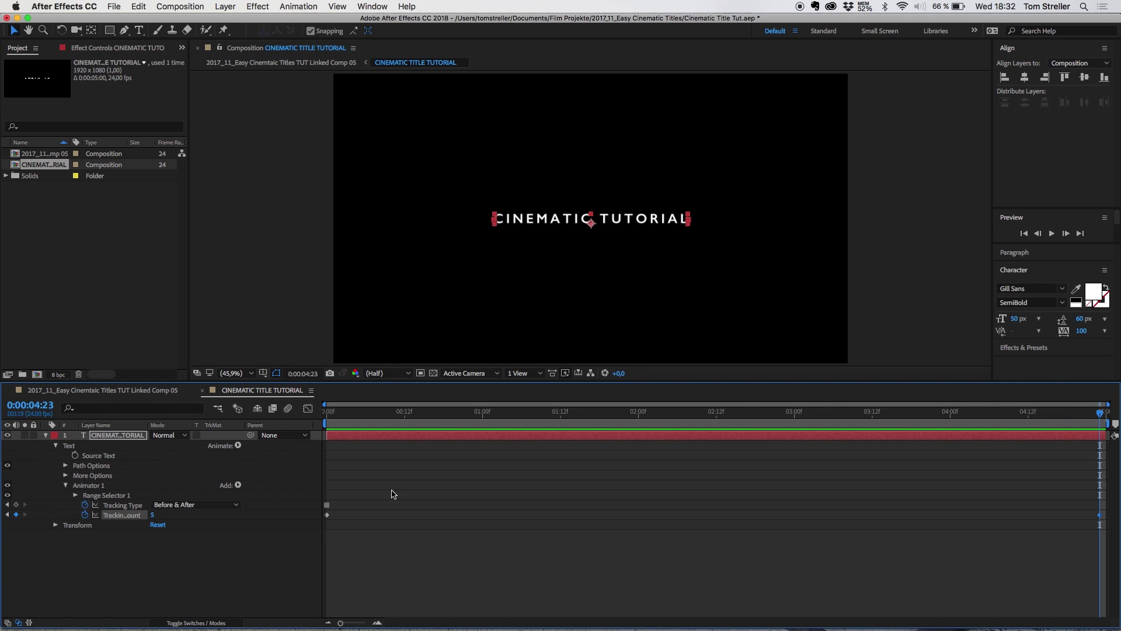
pyautogui.click(152, 516)
pyautogui.write('10')
pyautogui.press('Return')
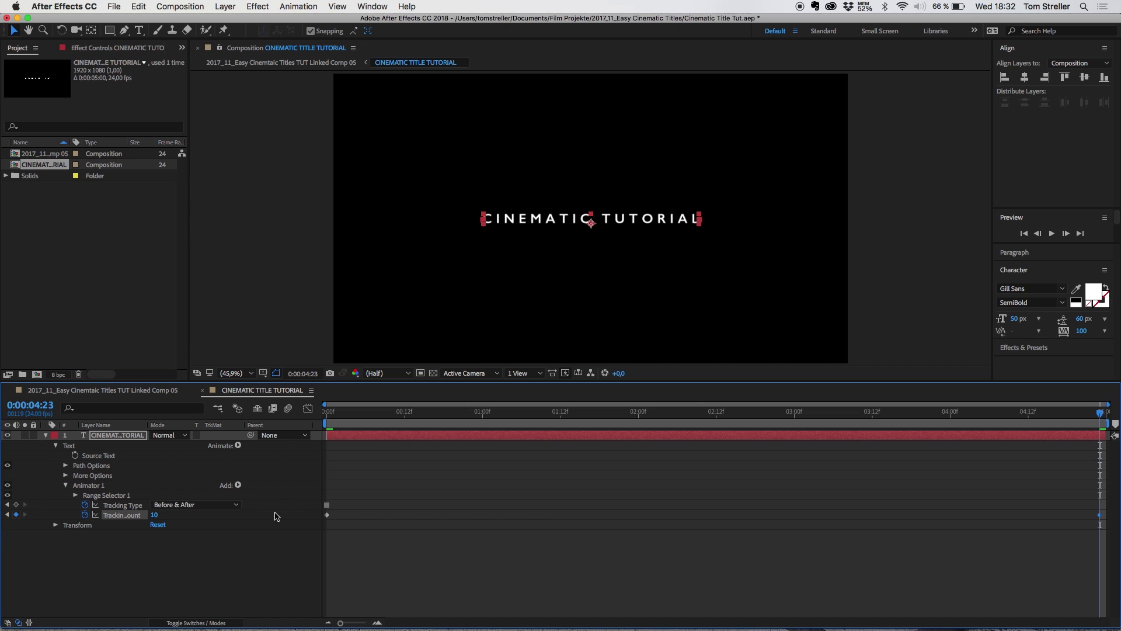
pyautogui.press('Home')
pyautogui.press('space')
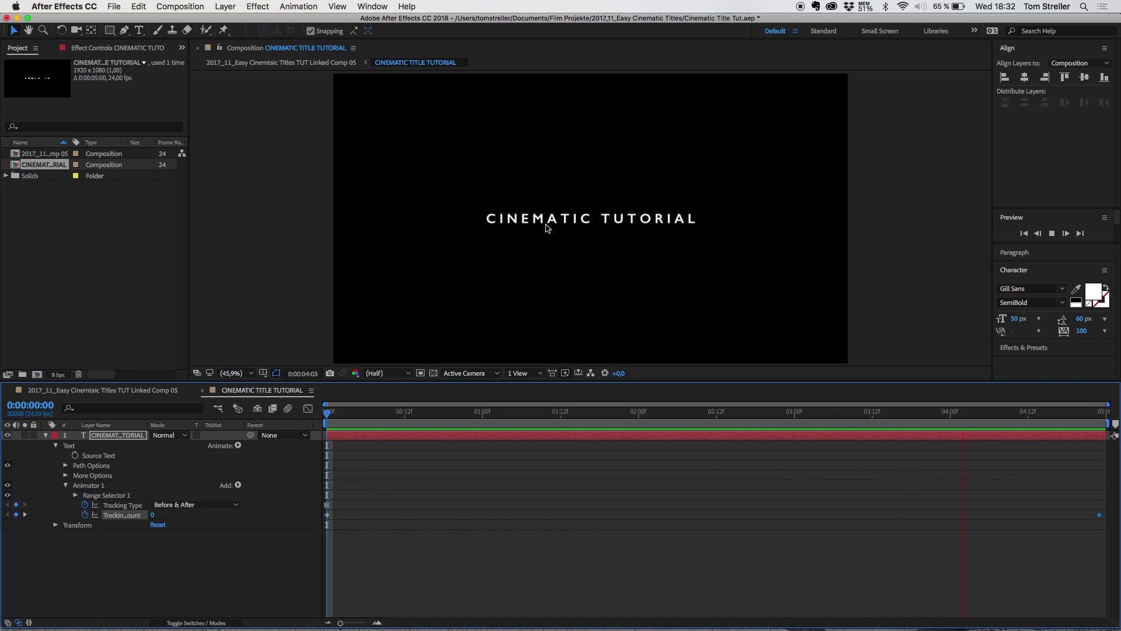
pyautogui.press('space')
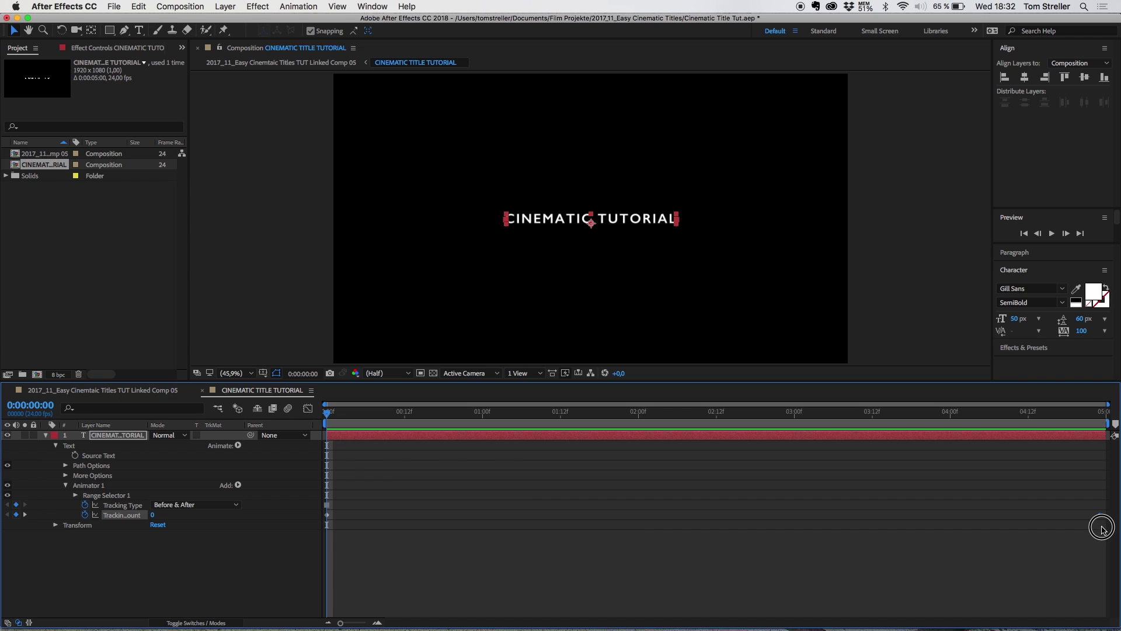
# - Apply Easy Ease to both Tracking Amount keyframes
pyautogui.moveTo(1102, 525); pyautogui.dragTo(329, 520)
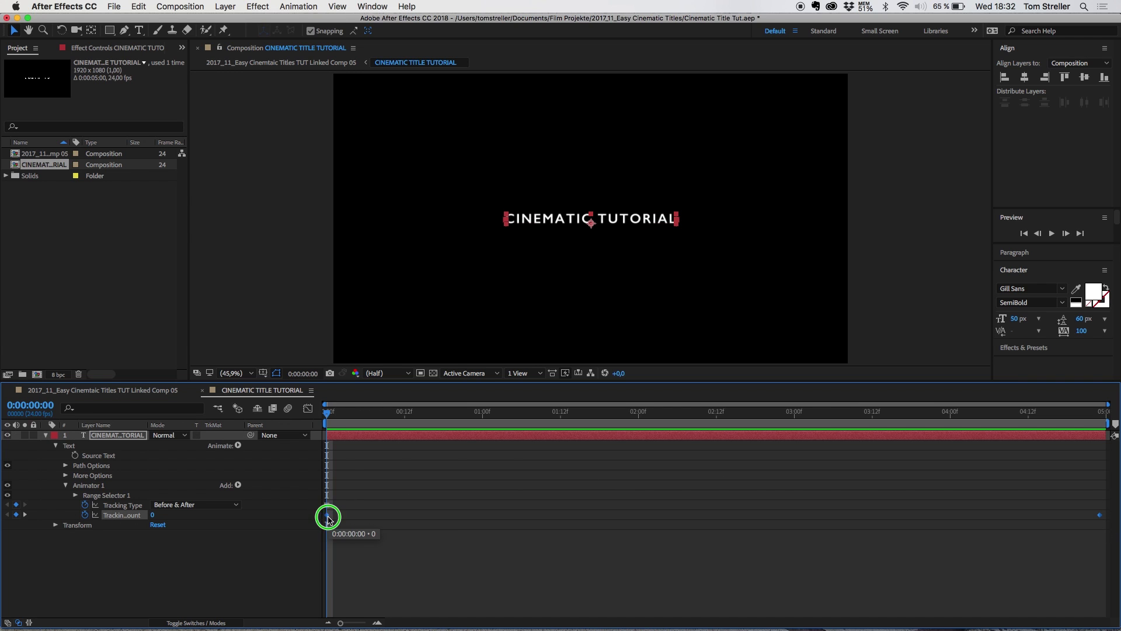
pyautogui.rightClick(328, 520)
pyautogui.moveTo(390, 619)
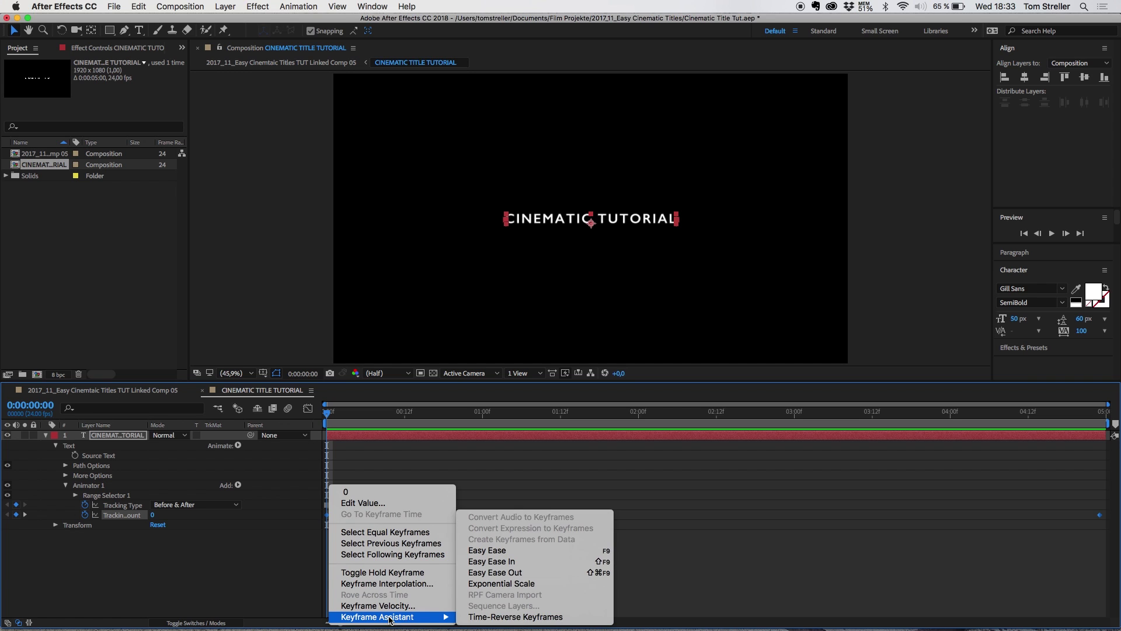
pyautogui.click(512, 552)
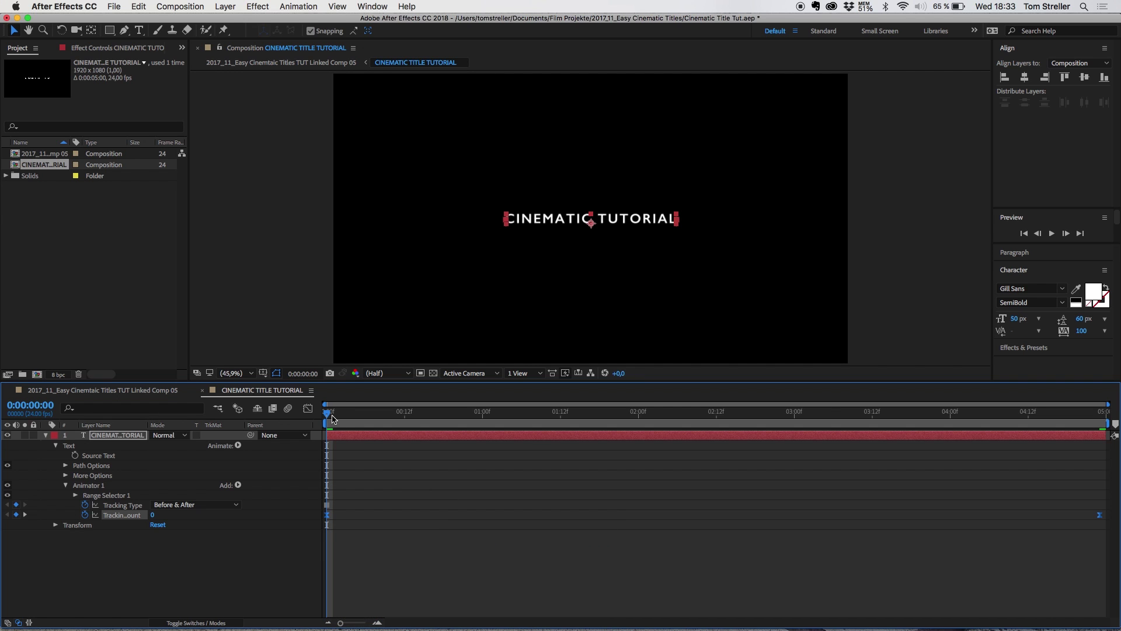
# - Play back the eased title animation from the start and save the After Effects project
pyautogui.moveTo(328, 415); pyautogui.dragTo(282, 430)
pyautogui.press('space')
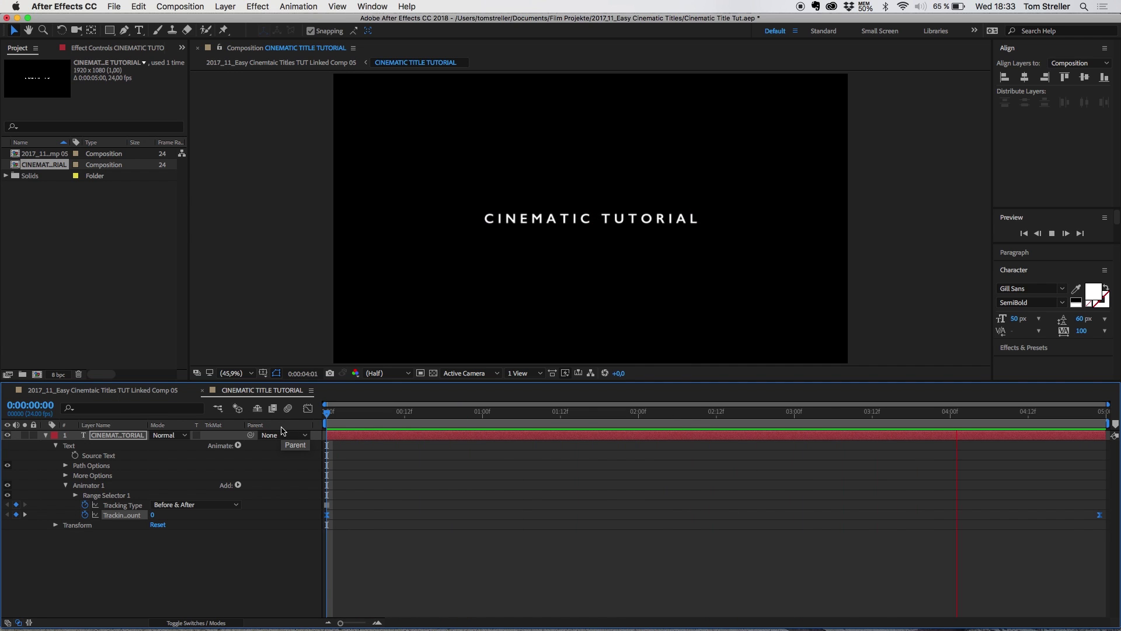
pyautogui.press('space')
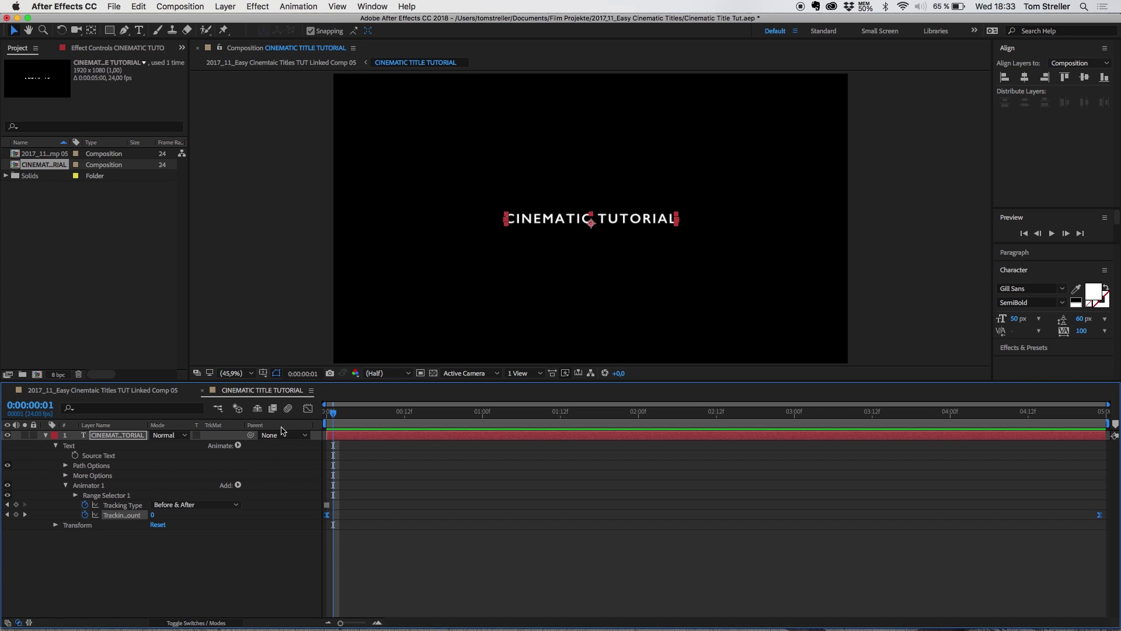
pyautogui.press('super+s')
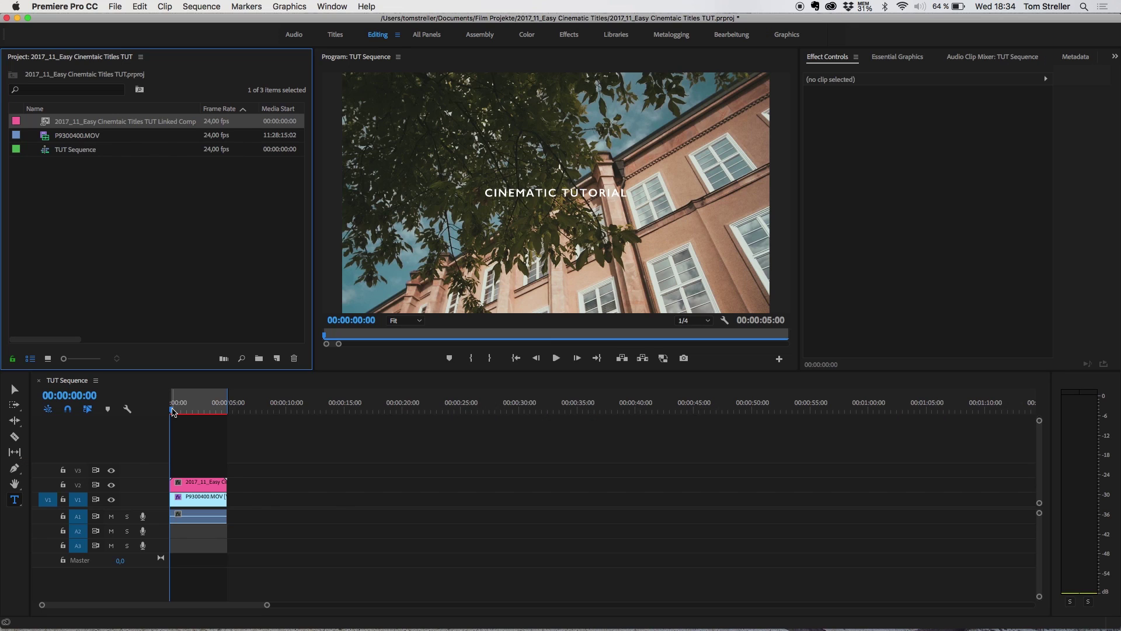
# - Switch to Premiere Pro and play TUT Sequence from the start to check the linked title over the footage
pyautogui.moveTo(172, 412)
pyautogui.mouseDown()
pyautogui.moveTo(217, 407)
pyautogui.moveTo(163, 403)
pyautogui.mouseUp()
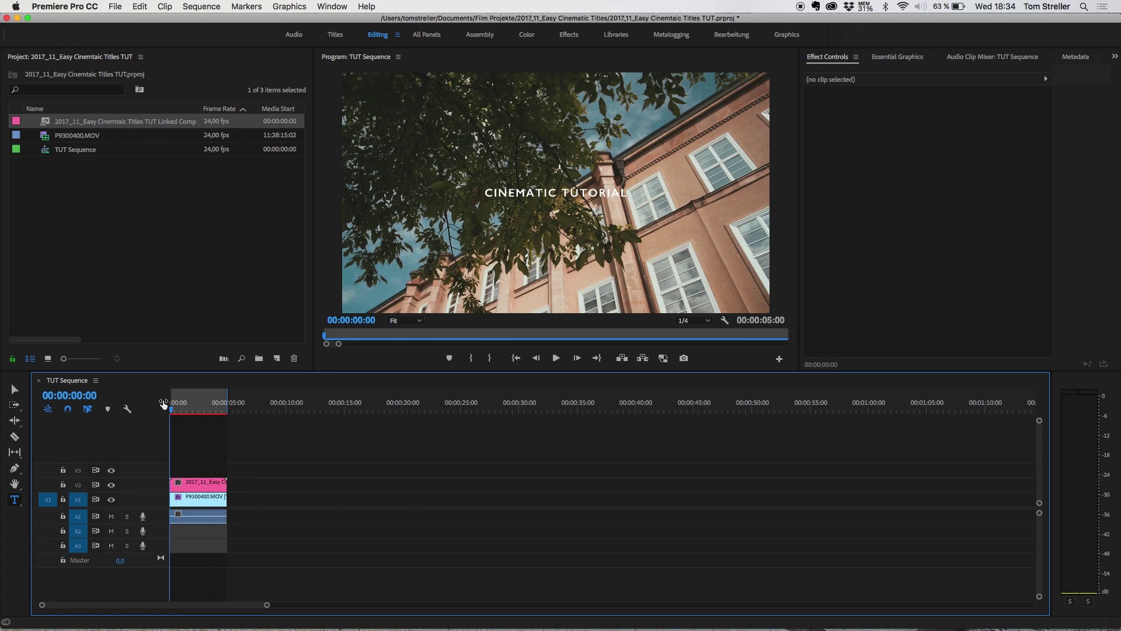
pyautogui.press('space')
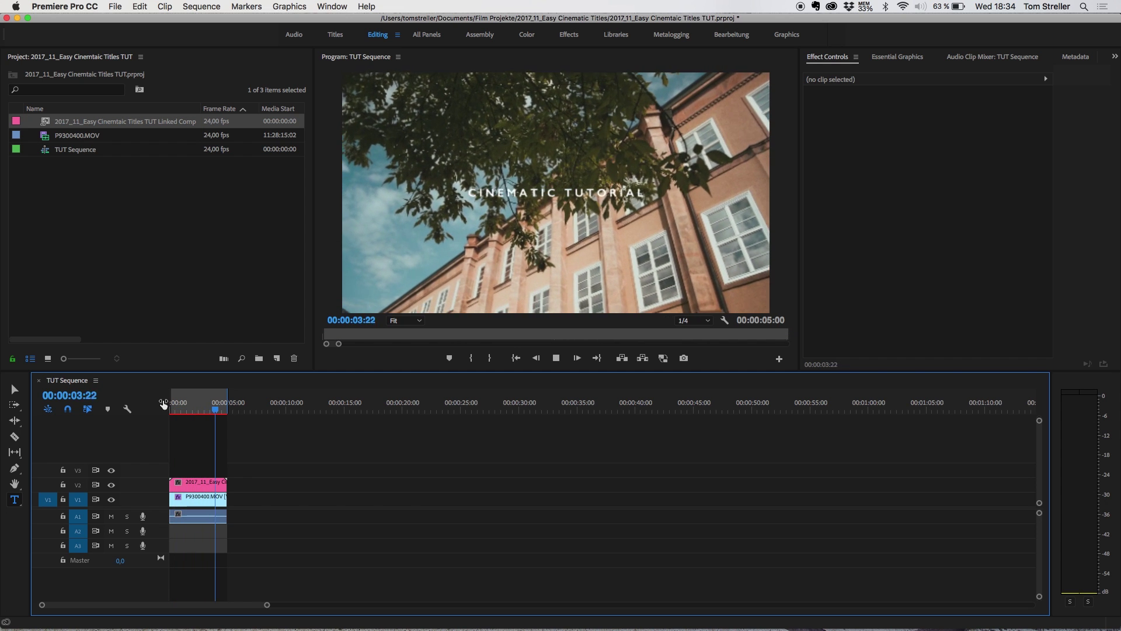
pyautogui.press('space')
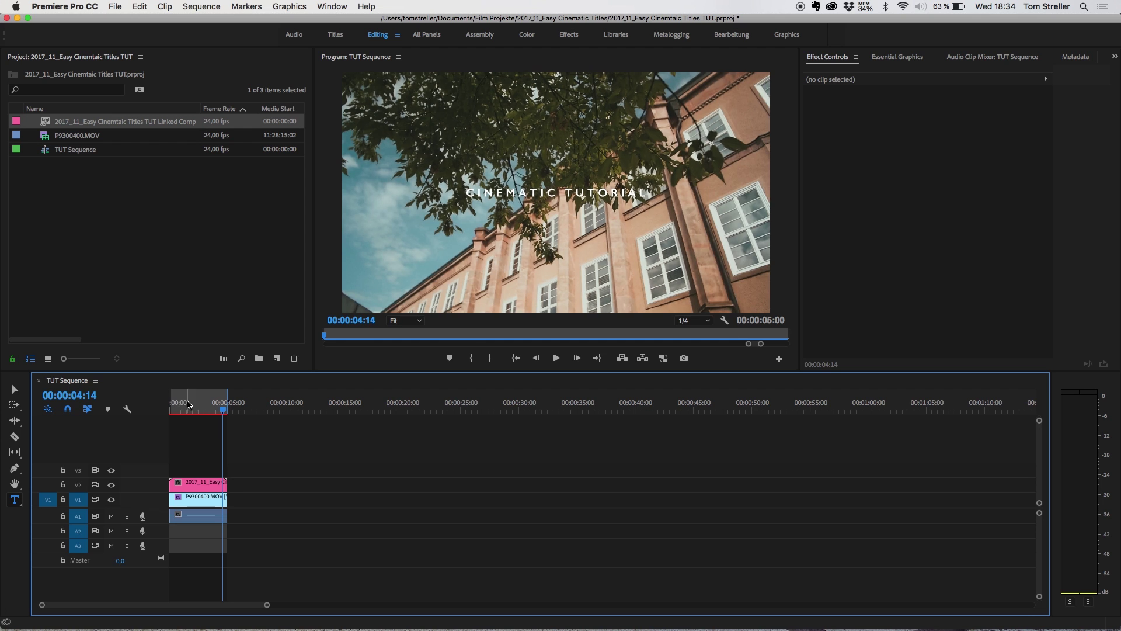
# - Keyframe the linked title clip's opacity to fade in from 0 % at 00:00:00:00 to 100 % at 00:00:01:09
pyautogui.press('Home')
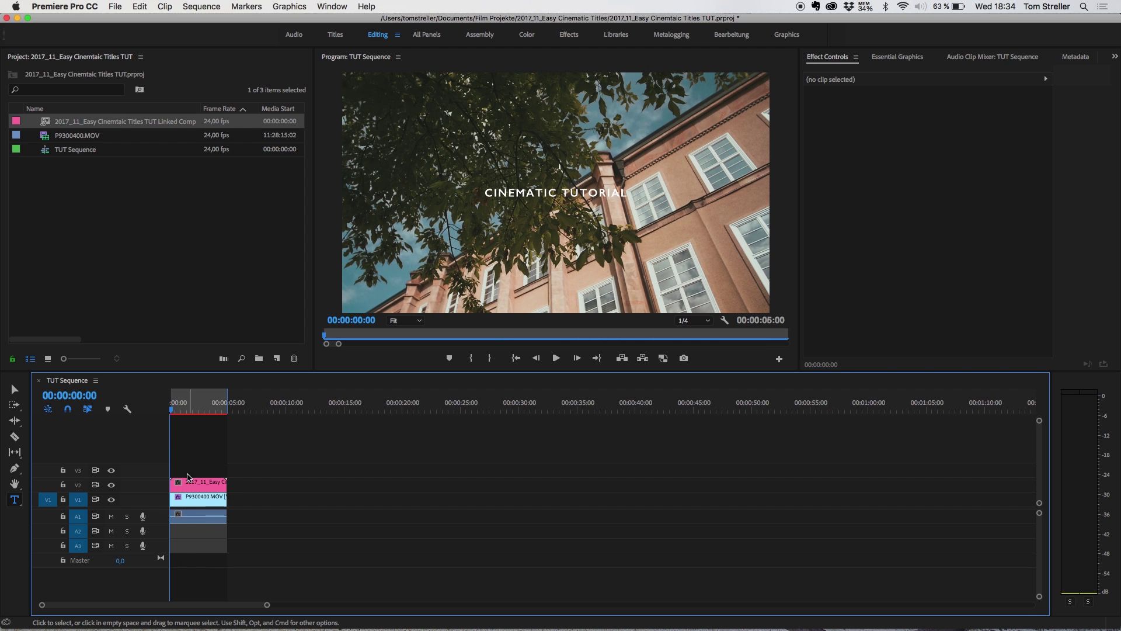
pyautogui.click(191, 483)
pyautogui.moveTo(1064, 81); pyautogui.dragTo(1070, 80)
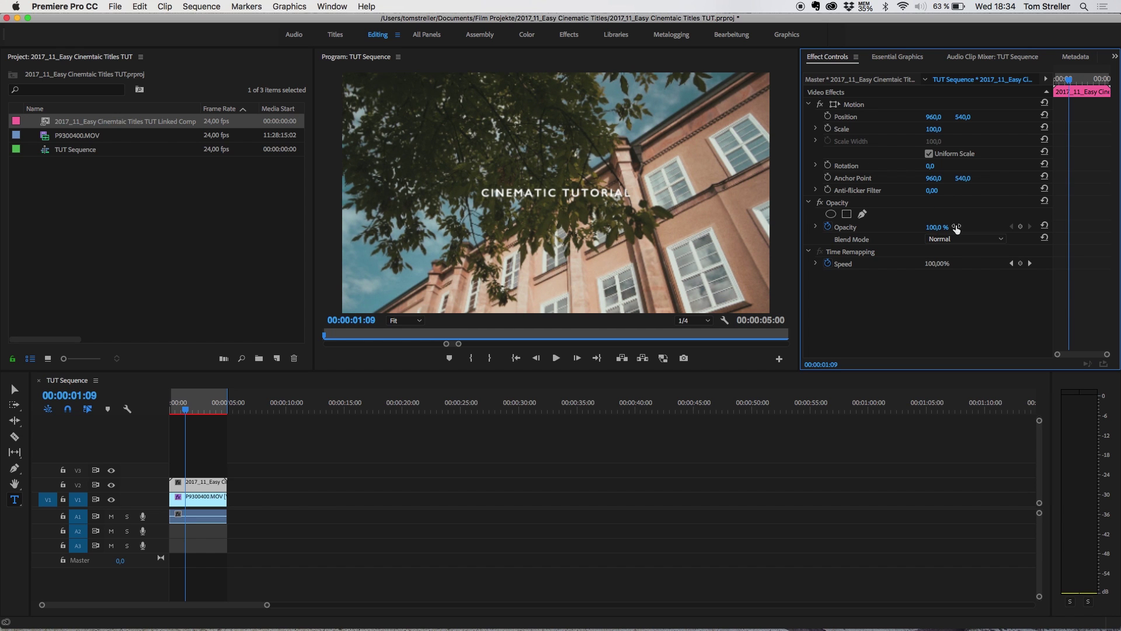
pyautogui.click(1020, 226)
pyautogui.click(1060, 82)
# - Keyframe the title clip's fade-out with 100 % opacity at 00:00:04:18 and a closing opacity keyframe at the clip's end
pyautogui.moveTo(1060, 82); pyautogui.dragTo(1108, 82)
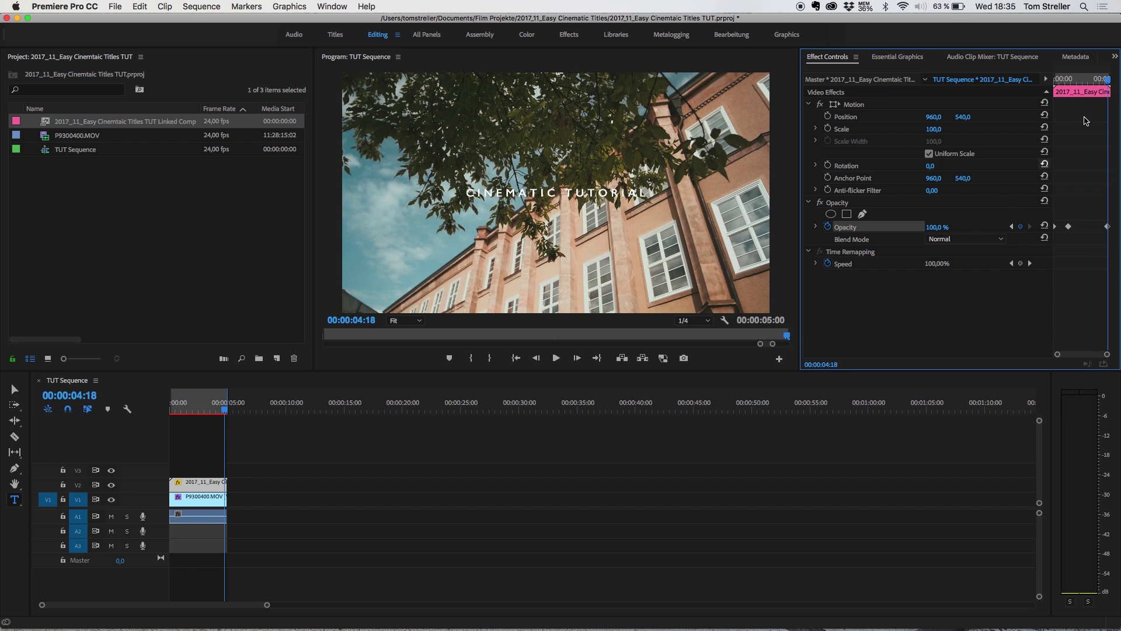
pyautogui.moveTo(1107, 80); pyautogui.dragTo(1115, 80)
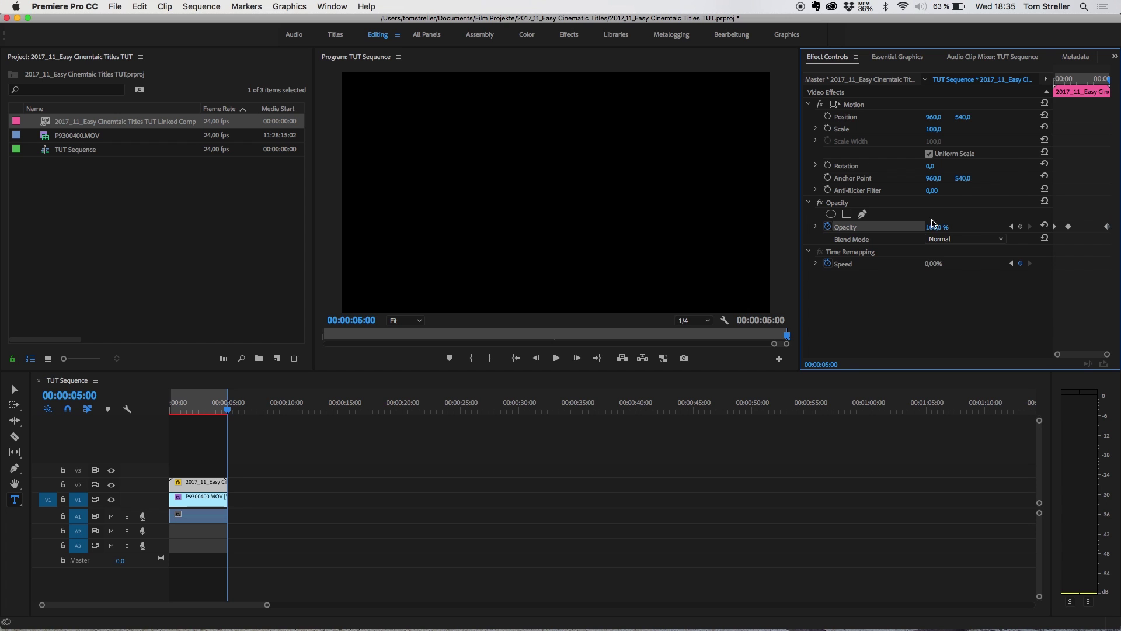
pyautogui.moveTo(1076, 81); pyautogui.dragTo(974, 91)
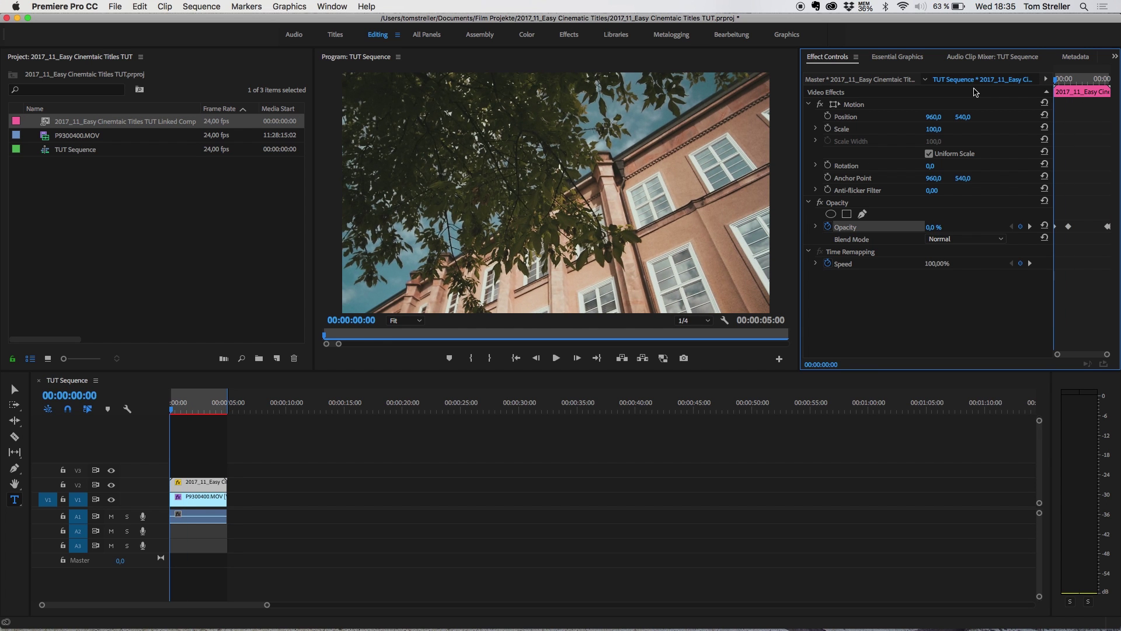
# - Set all of the title clip's opacity keyframes to Auto Bezier interpolation
pyautogui.click(1095, 226)
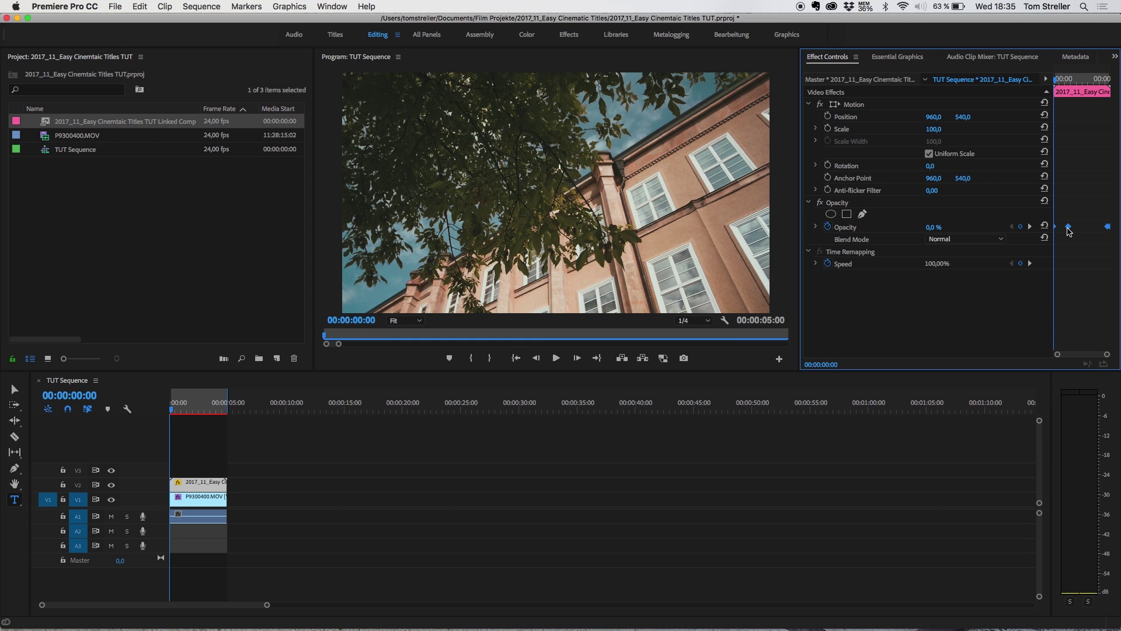
pyautogui.rightClick(1069, 231)
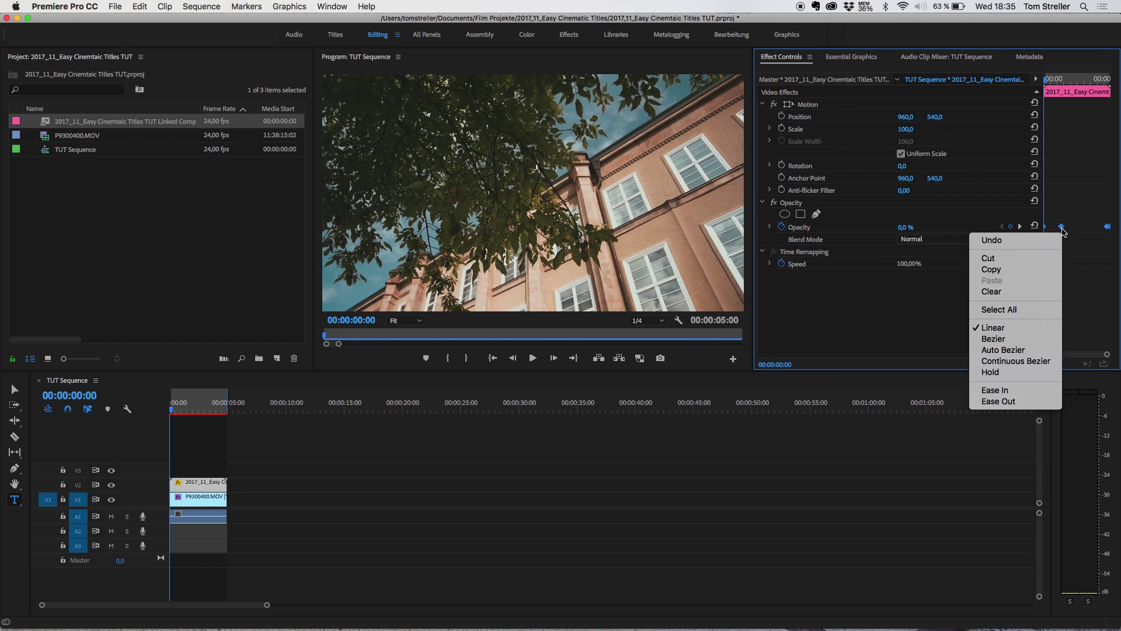
pyautogui.click(1003, 350)
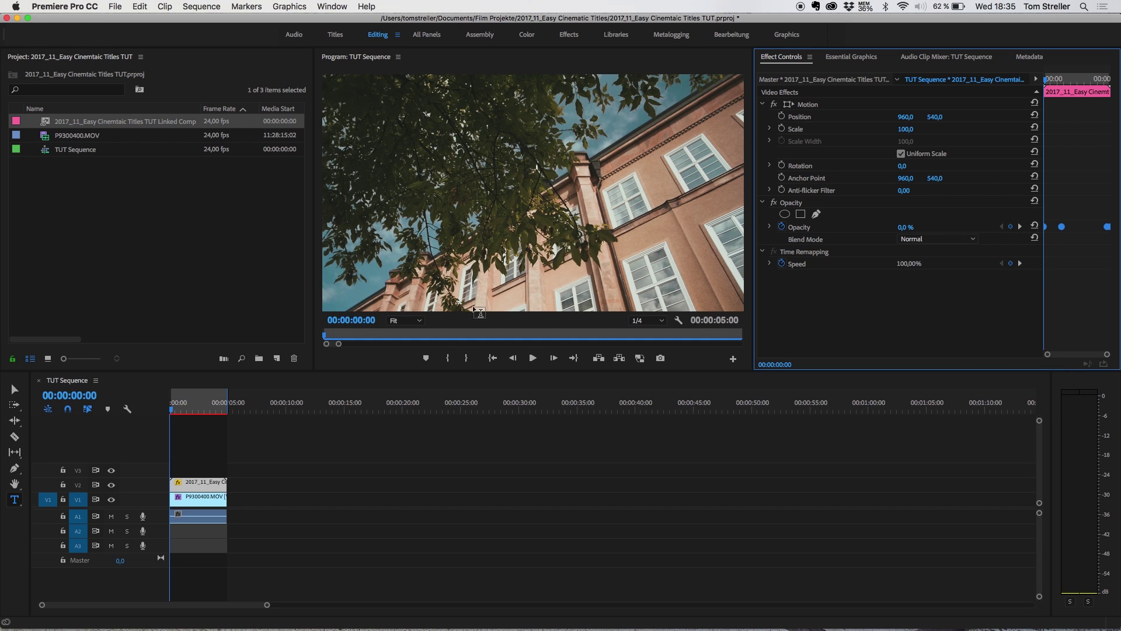
# - Play the sequence from the start to check the title's smoothed opacity fades
pyautogui.press('space')
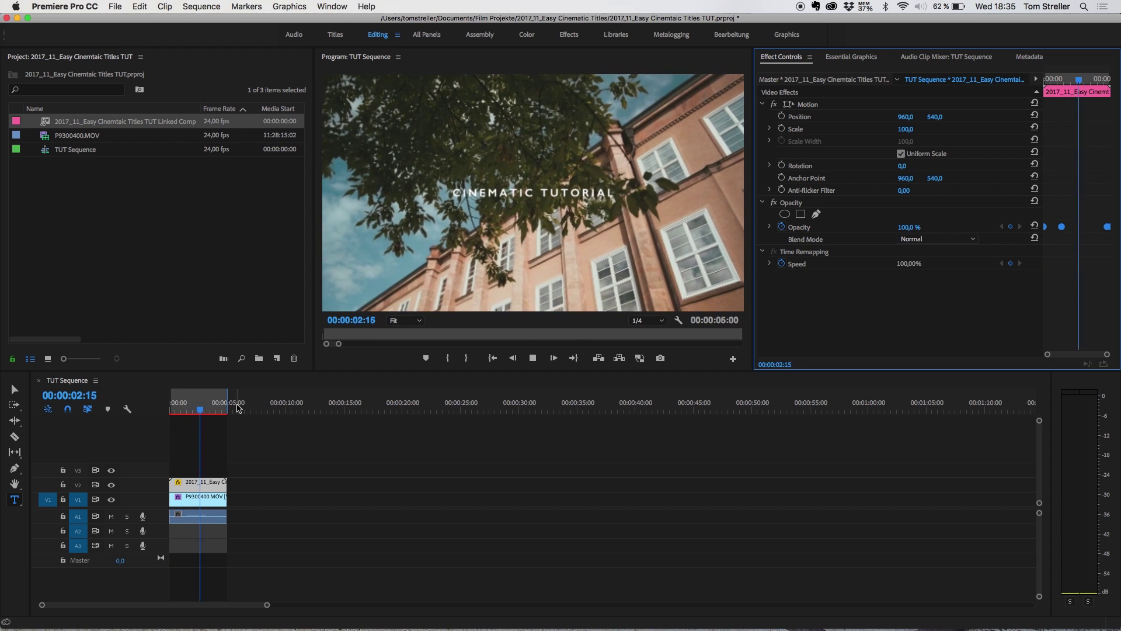
pyautogui.press('space')
pyautogui.click(144, 409)
pyautogui.press('Home')
pyautogui.press('space')
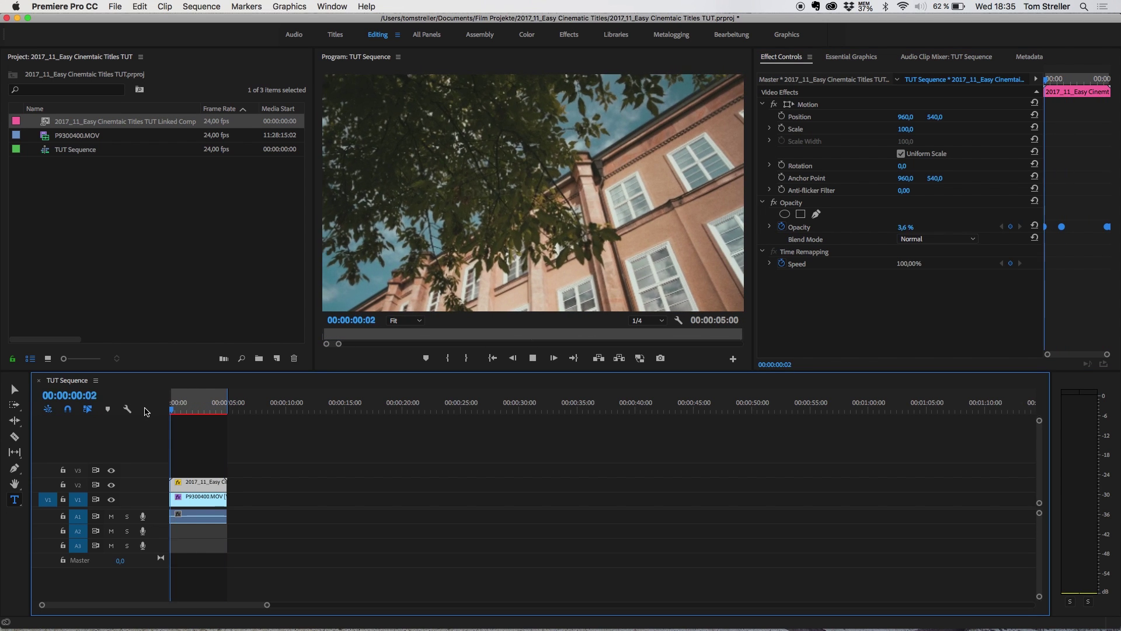
pyautogui.press('space')
# - Bring Cinerama 1080p.png from Finder onto track V3 above the title and play the sequence from the start
pyautogui.moveTo(274, 622)
pyautogui.click(310, 612)
pyautogui.moveTo(485, 168); pyautogui.dragTo(196, 467)
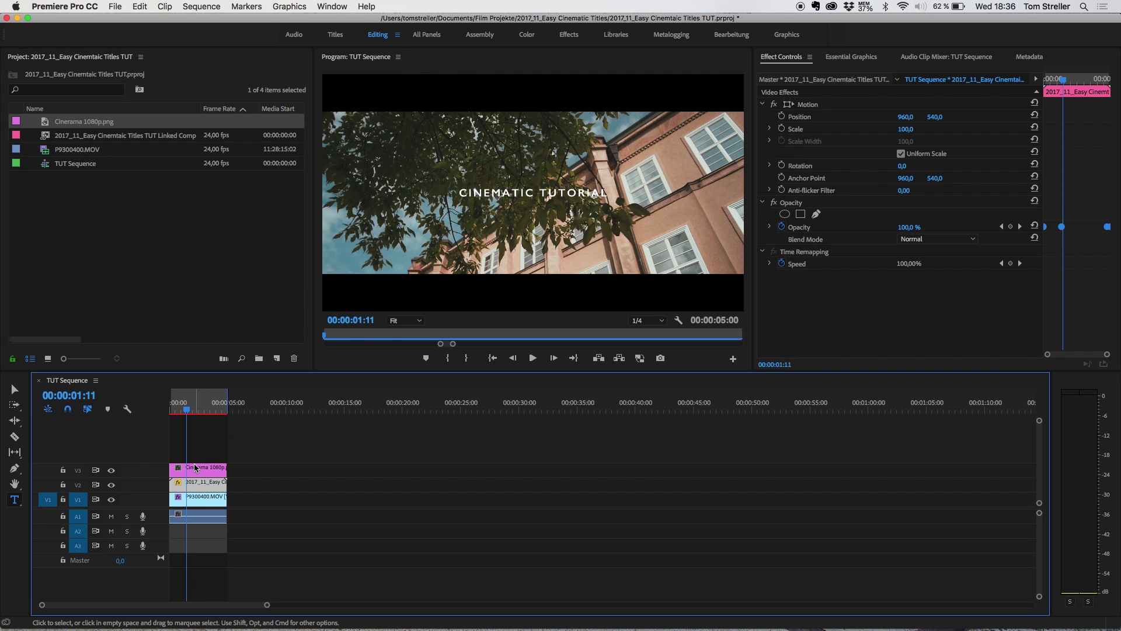
pyautogui.click(194, 464)
pyautogui.moveTo(191, 399); pyautogui.dragTo(144, 410)
pyautogui.press('space')
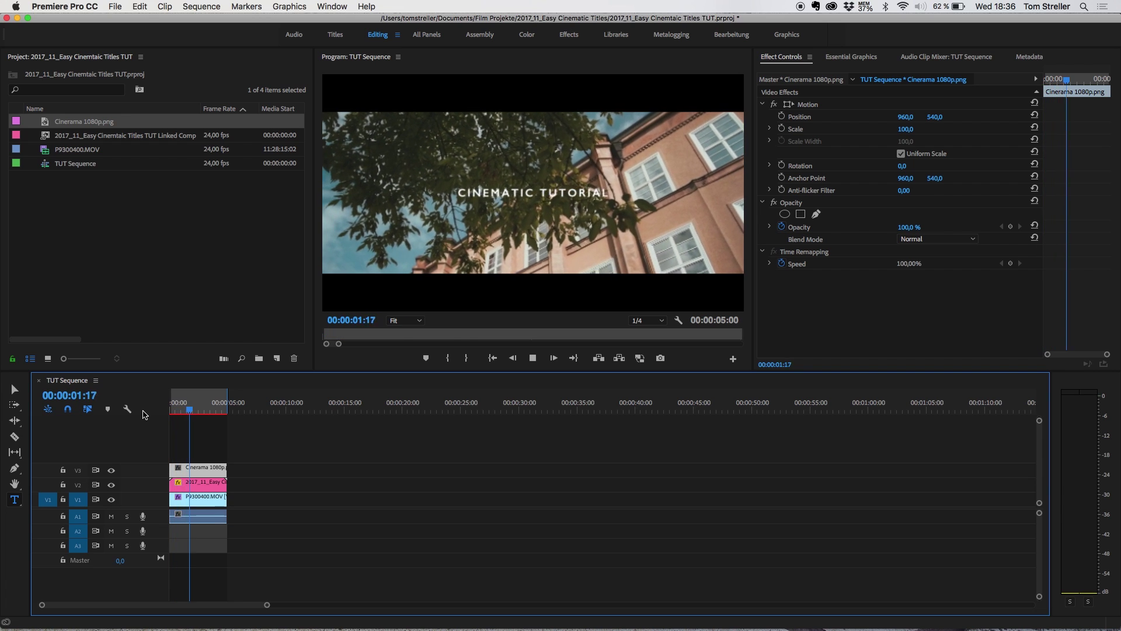